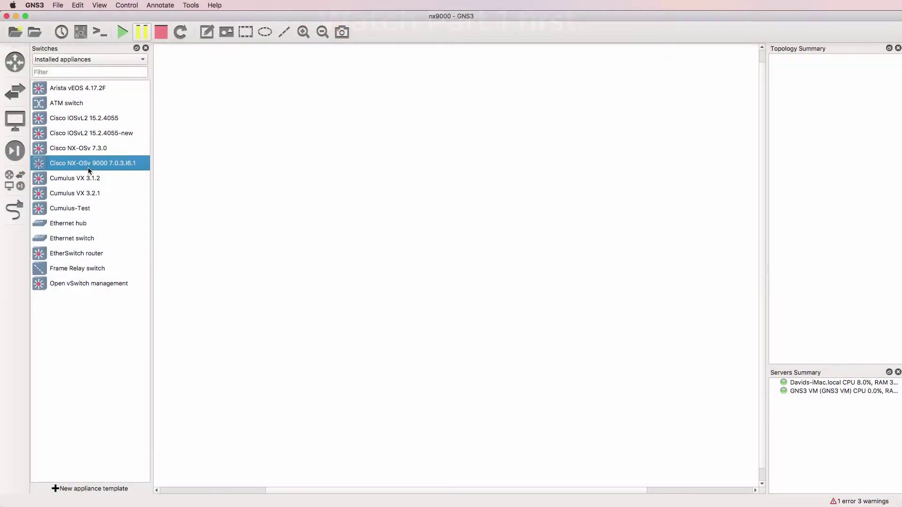
Place a Cisco NX-OSv 9000 7.0.3.I6.1 switch node on the canvas and zoom in
{"action": "left_click_drag", "start_coordinate": [90, 171], "coordinate": [393, 187]}
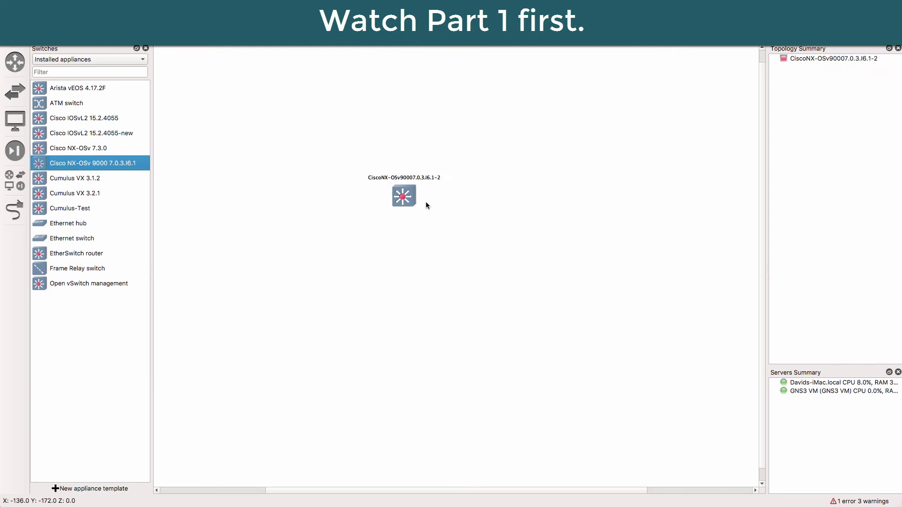
{"action": "scroll", "coordinate": [344, 162], "scroll_direction": "up", "scroll_amount": 3}
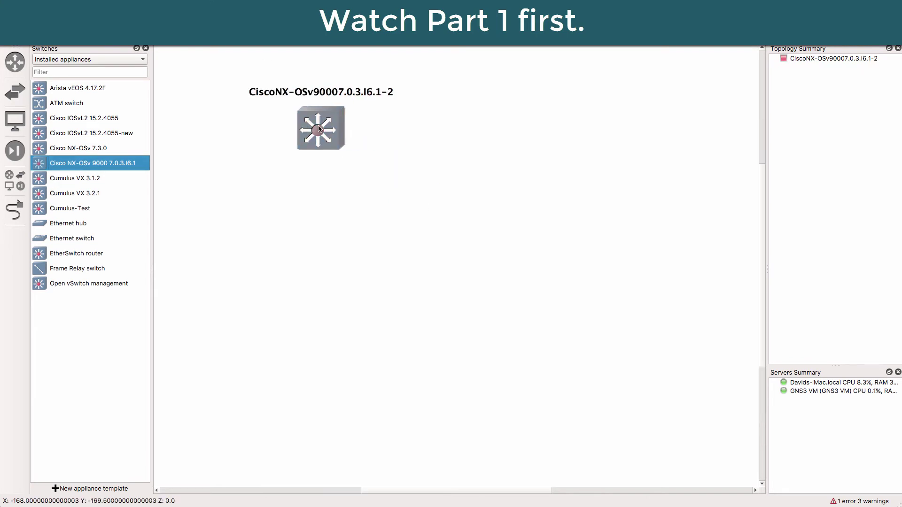
Close the Switches panel, start all devices, and open the NX-OSv switch's console
{"action": "left_click", "coordinate": [145, 48]}
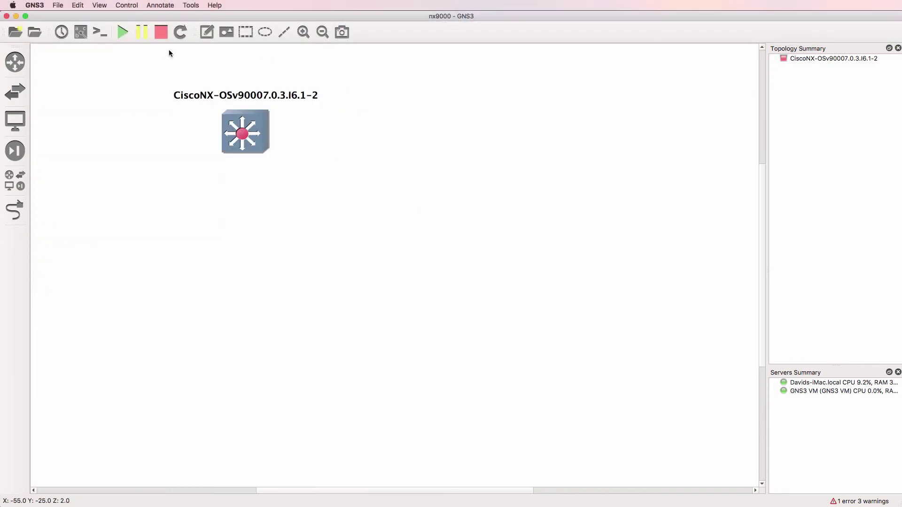
{"action": "left_click", "coordinate": [124, 33]}
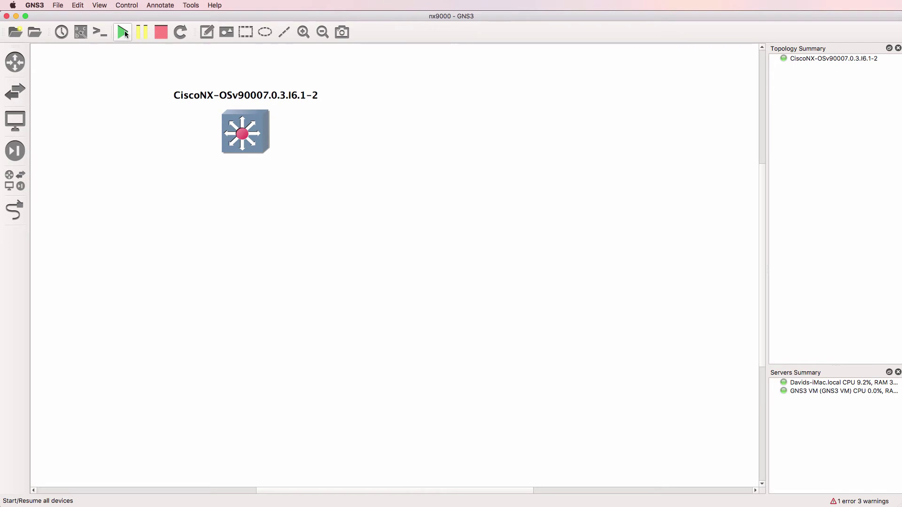
{"action": "right_click", "coordinate": [241, 135]}
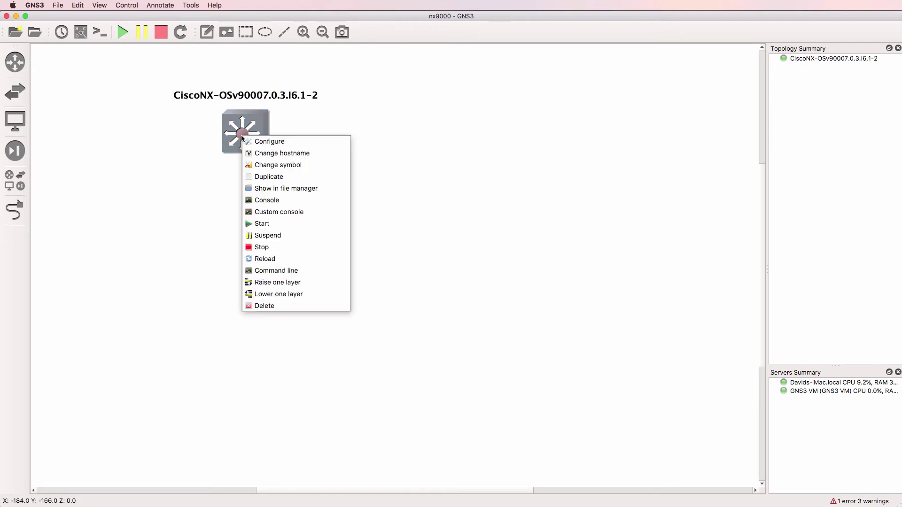
{"action": "left_click", "coordinate": [276, 202]}
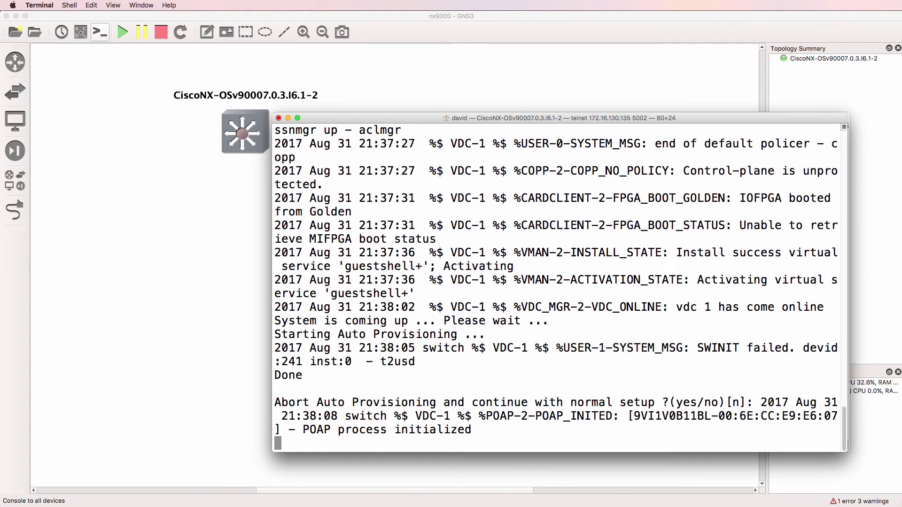
Abort Auto Provisioning with y, keep the secure password standard, and submit admin password attempts
{"action": "key", "text": "Return"}
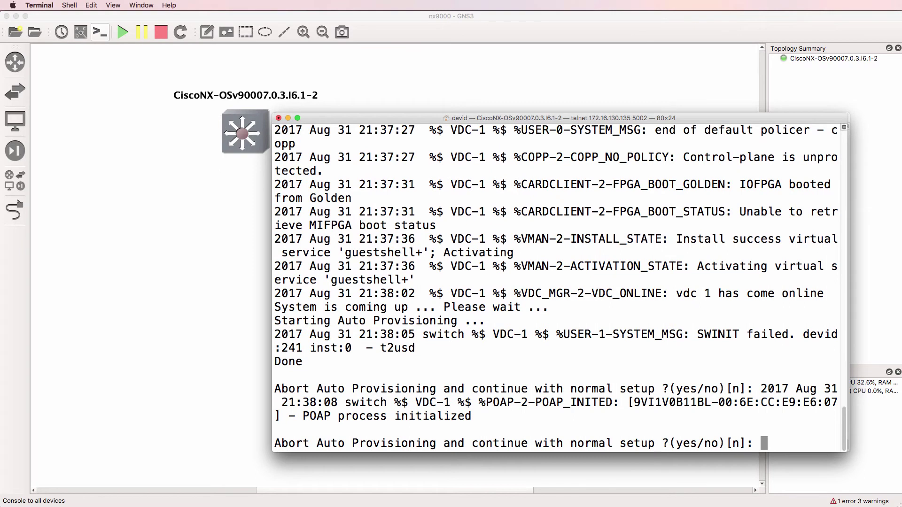
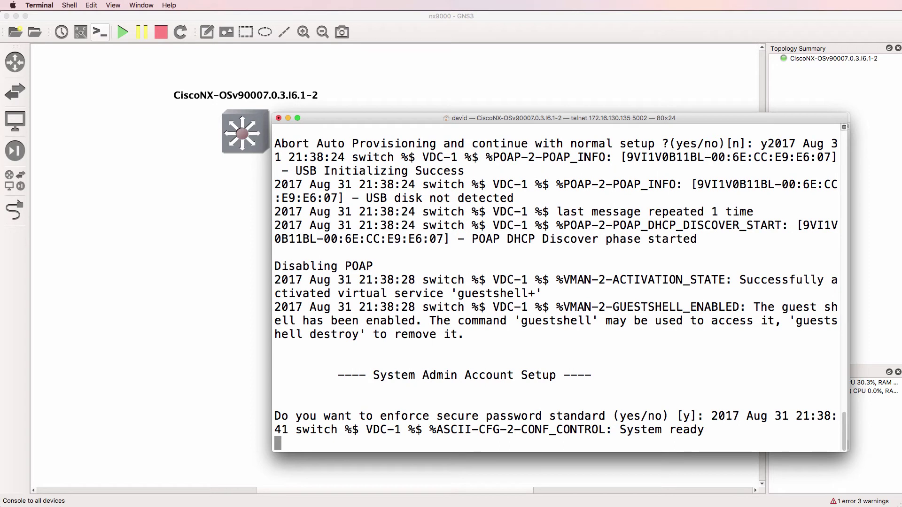
{"action": "key", "text": "Return"}
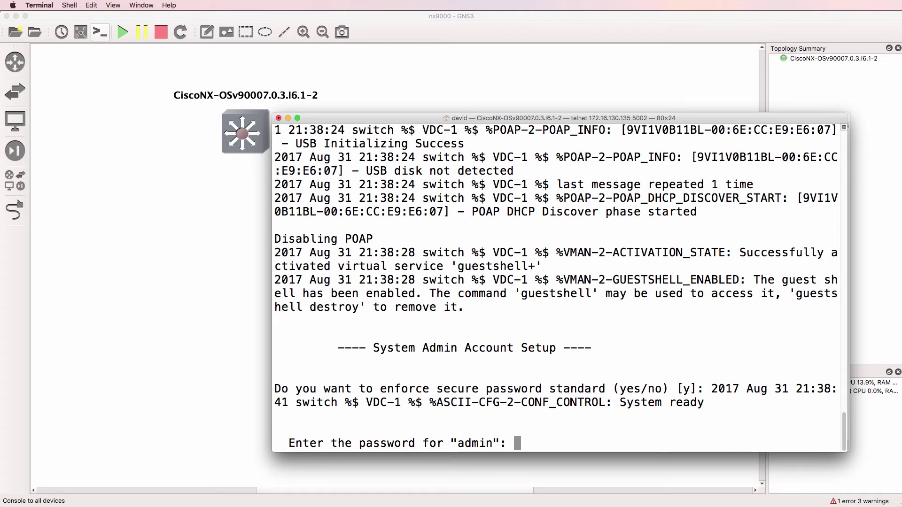
{"action": "key", "text": "Return"}
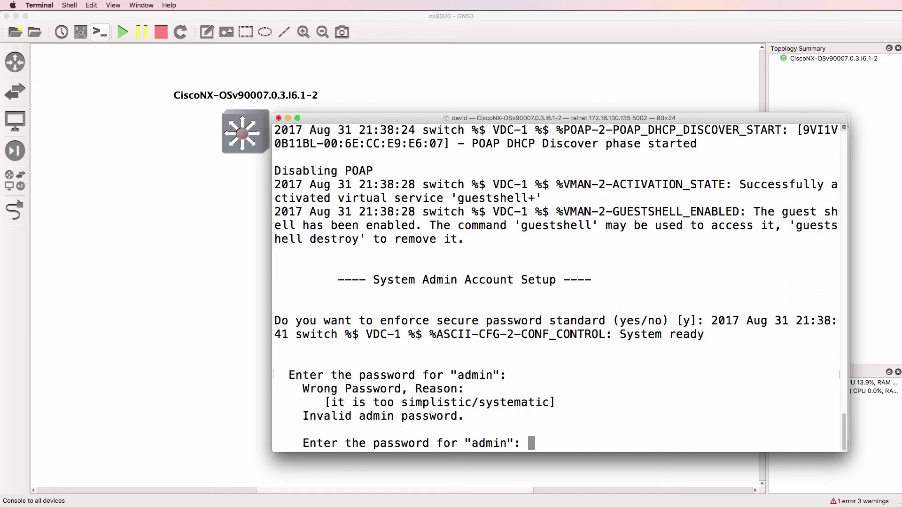
{"action": "key", "text": "Return"}
{"action": "key", "text": "Return"}
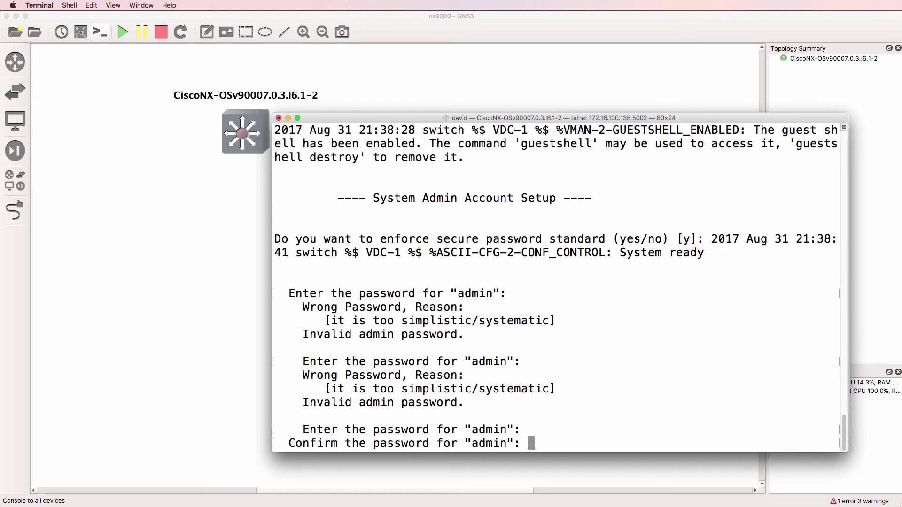
Confirm the admin password and answer no to the basic configuration dialog
{"action": "key", "text": "Return"}
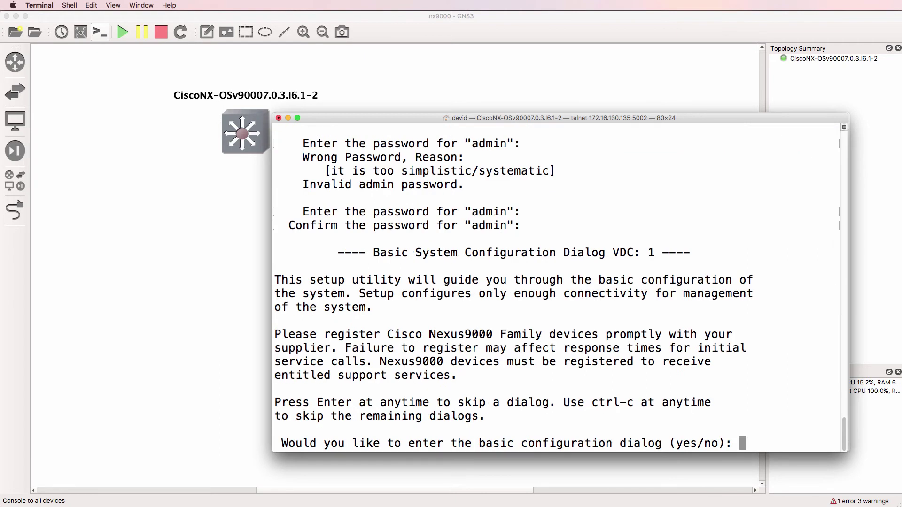
{"action": "type", "text": "no"}
{"action": "key", "text": "Return"}
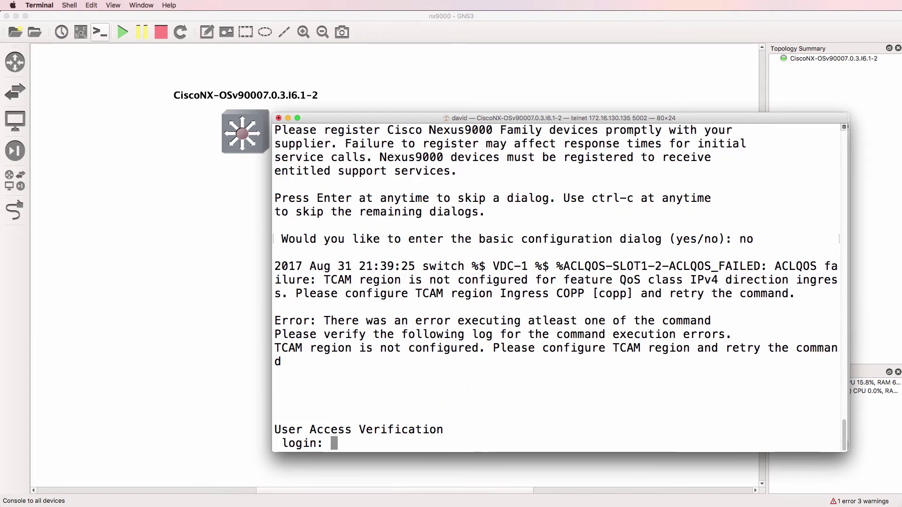
Log in as admin with the password to reach the switch# prompt
{"action": "type", "text": "admin"}
{"action": "key", "text": "Return"}
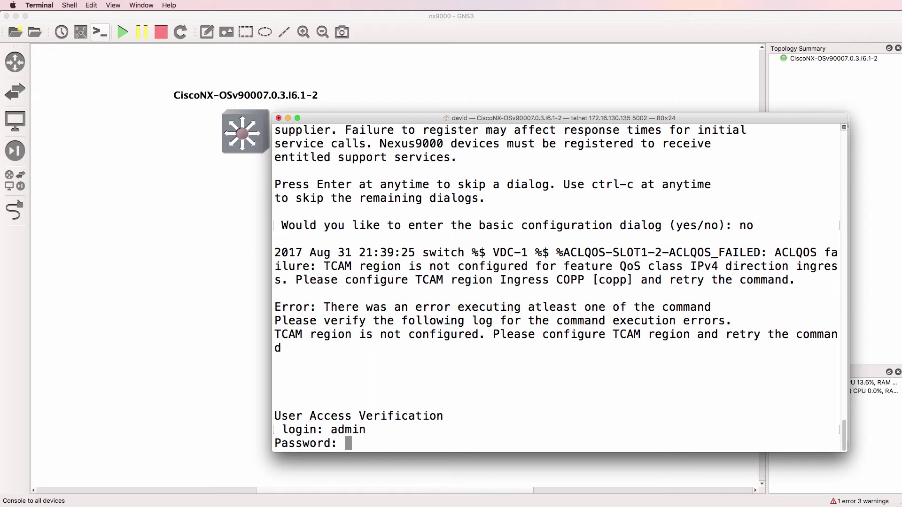
{"action": "key", "text": "Return"}
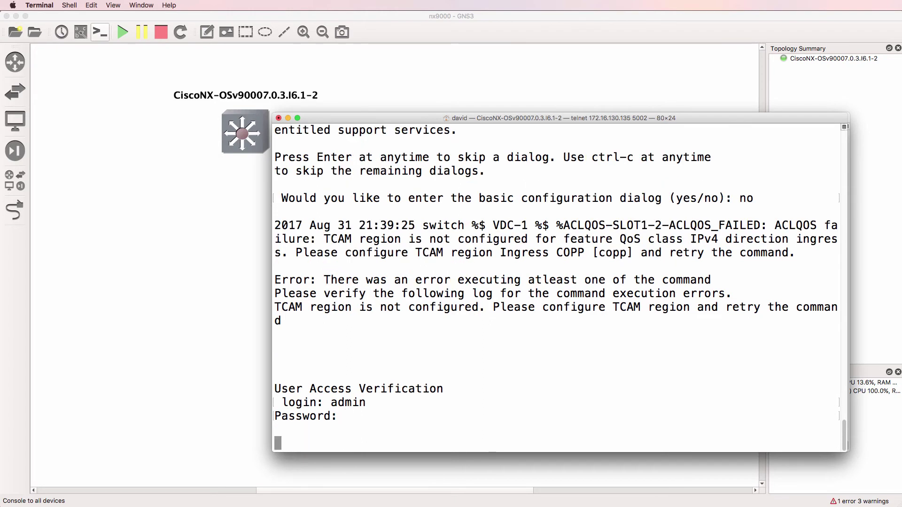
Run sh ver and highlight the NX-OS title, NX-OSv9K name and chassis hardware lines
{"action": "type", "text": "sh ver"}
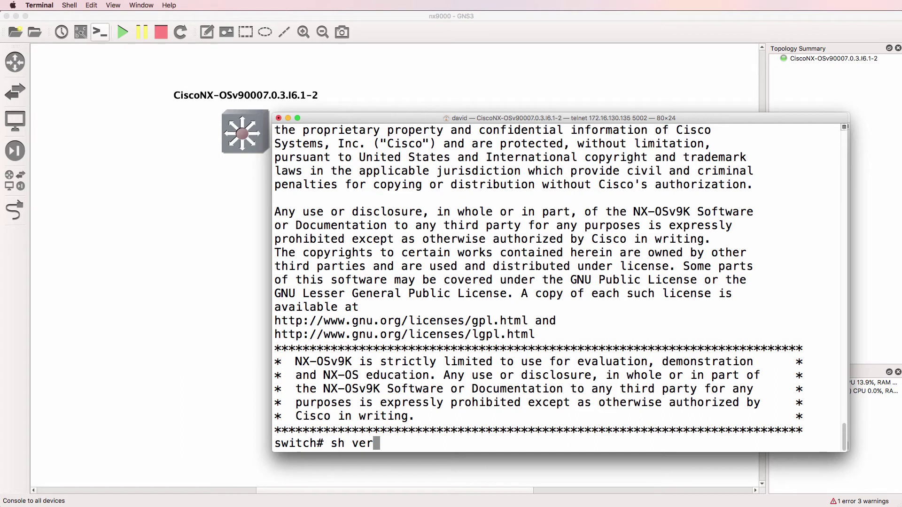
{"action": "key", "text": "Return"}
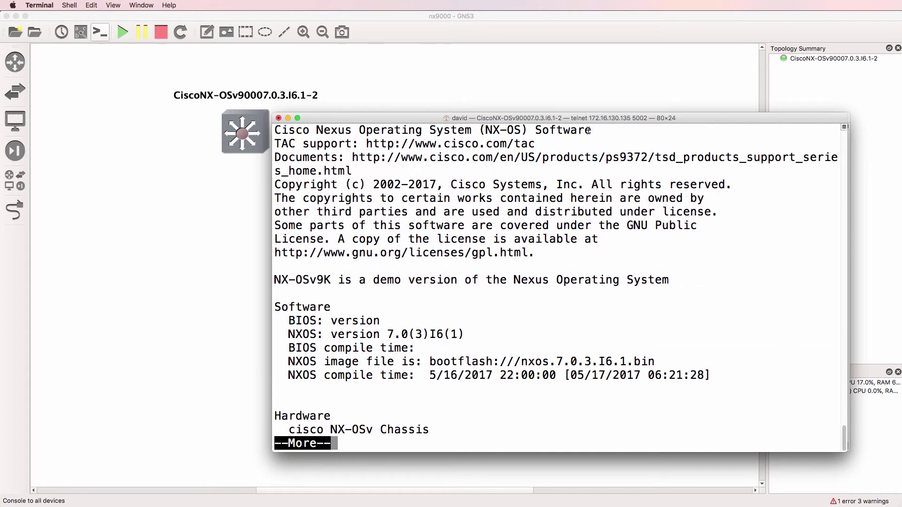
{"action": "left_click_drag", "start_coordinate": [590, 130], "coordinate": [274, 124]}
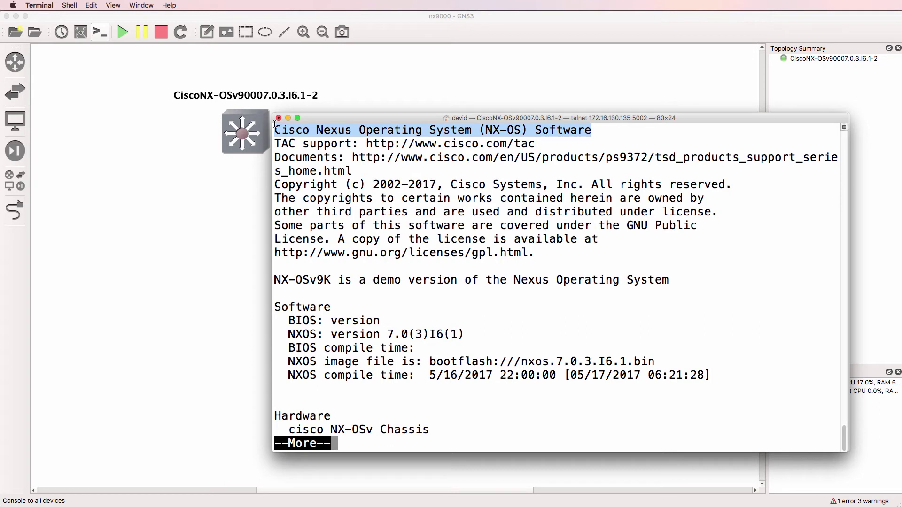
{"action": "left_click_drag", "start_coordinate": [331, 280], "coordinate": [273, 280]}
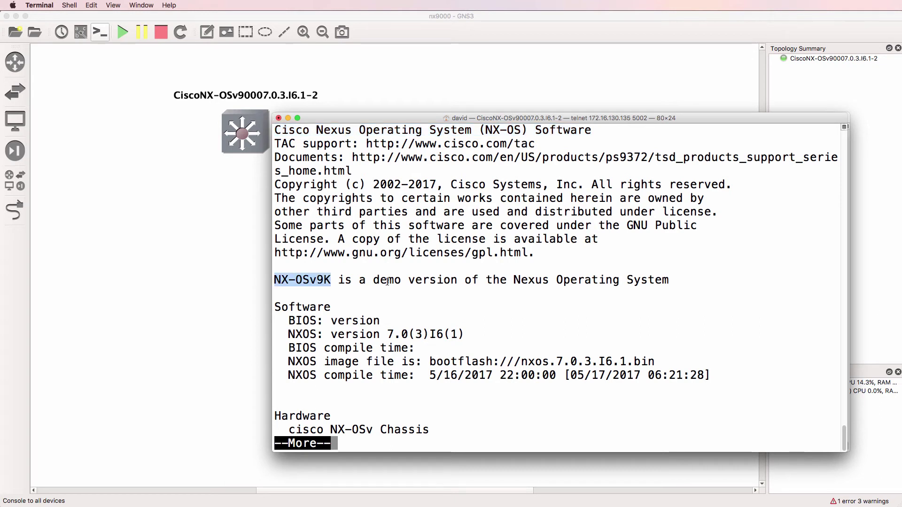
{"action": "key", "text": "space"}
{"action": "left_click_drag", "start_coordinate": [437, 198], "coordinate": [273, 196]}
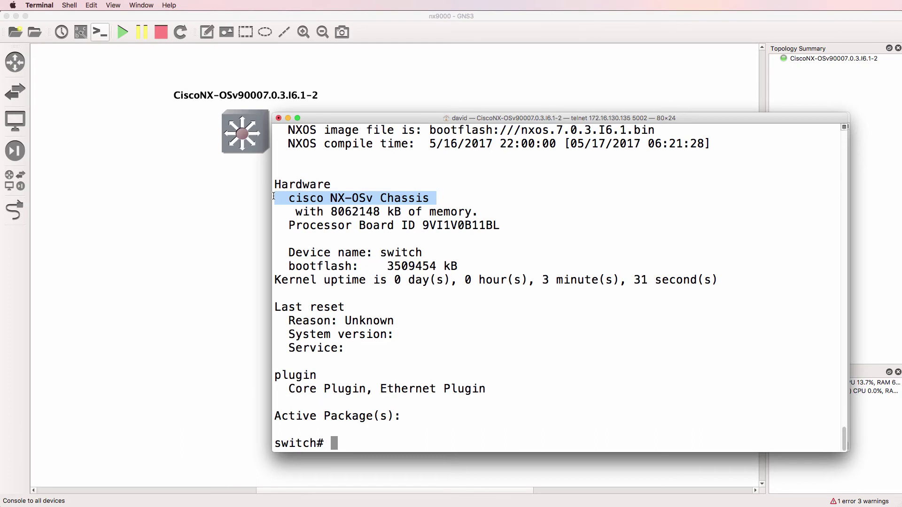
{"action": "left_click", "coordinate": [273, 196]}
Run sh run and page through the running configuration to the end
{"action": "type", "text": "sh run"}
{"action": "key", "text": "Return"}
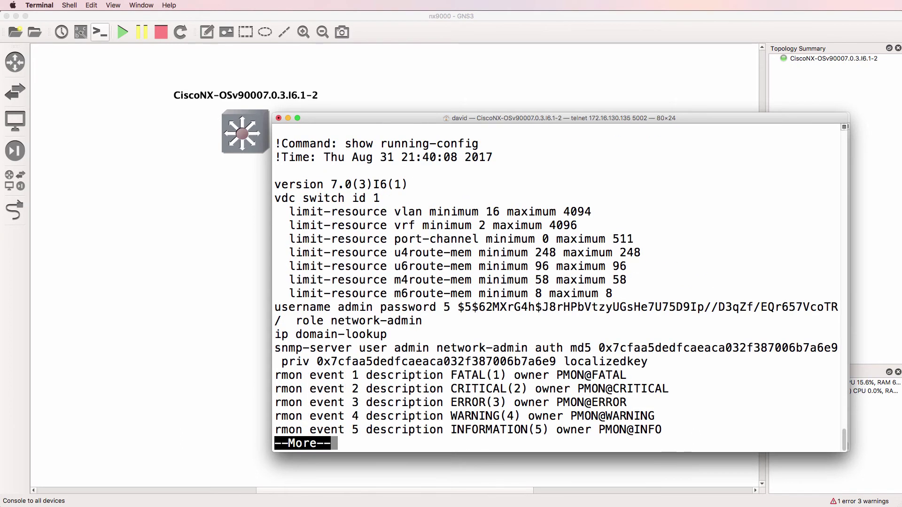
{"action": "key", "text": "space"}
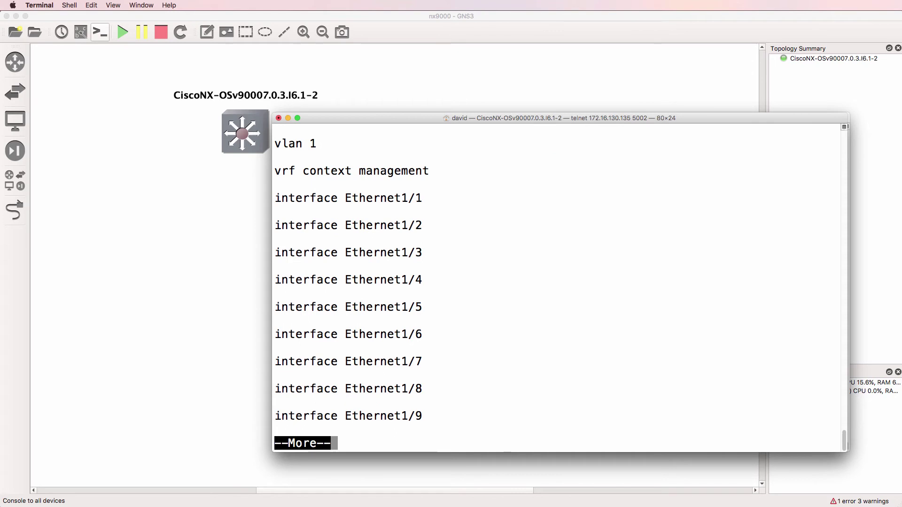
{"action": "key", "text": "space"}
{"action": "key", "text": "space"}
{"action": "key", "text": "space"}
{"action": "key", "text": "space"}
{"action": "key", "text": "space"}
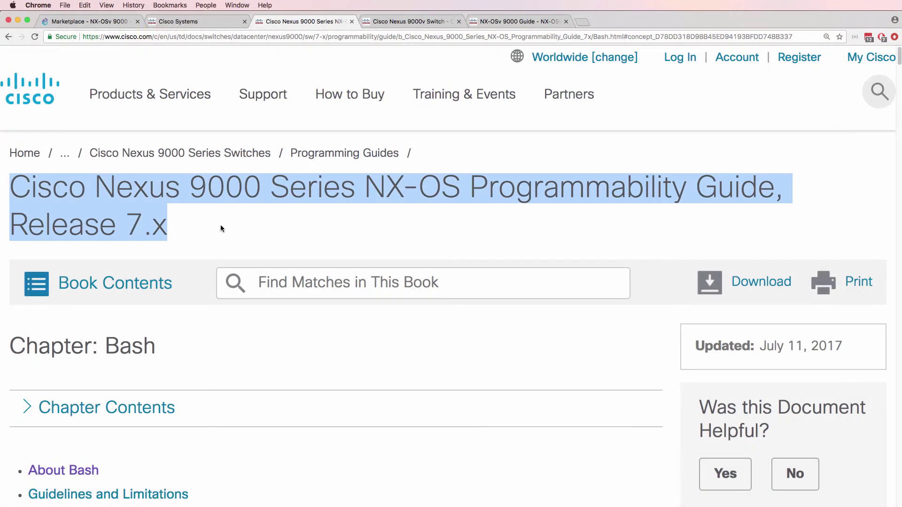
Scroll the guide to Accessing Bash and highlight the 'feature bash-shell' command
{"action": "scroll", "coordinate": [221, 227], "scroll_direction": "down", "scroll_amount": 10}
{"action": "scroll", "coordinate": [222, 229], "scroll_direction": "down", "scroll_amount": 15}
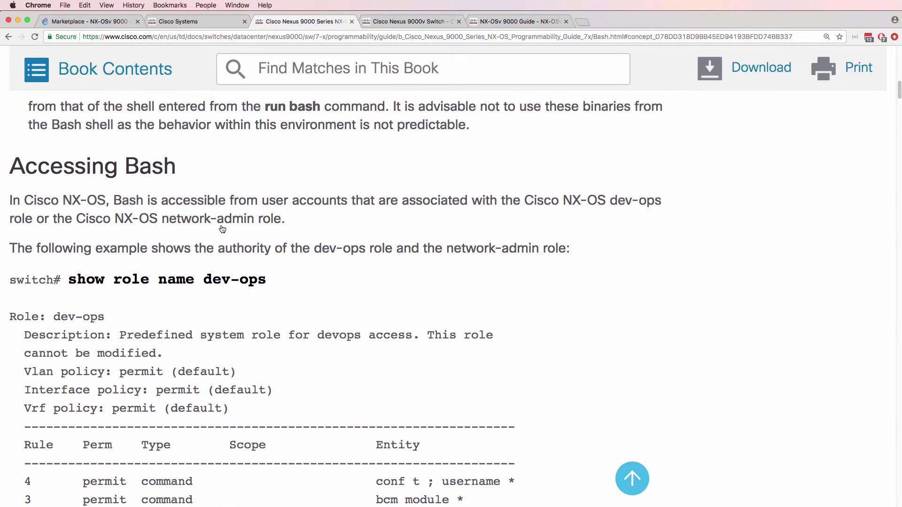
{"action": "scroll", "coordinate": [222, 229], "scroll_direction": "down", "scroll_amount": 10}
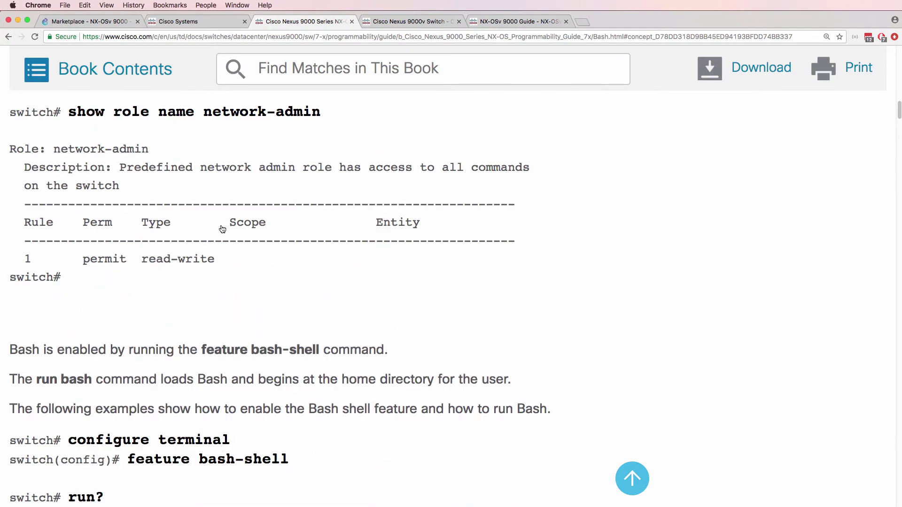
{"action": "scroll", "coordinate": [222, 229], "scroll_direction": "down", "scroll_amount": 3}
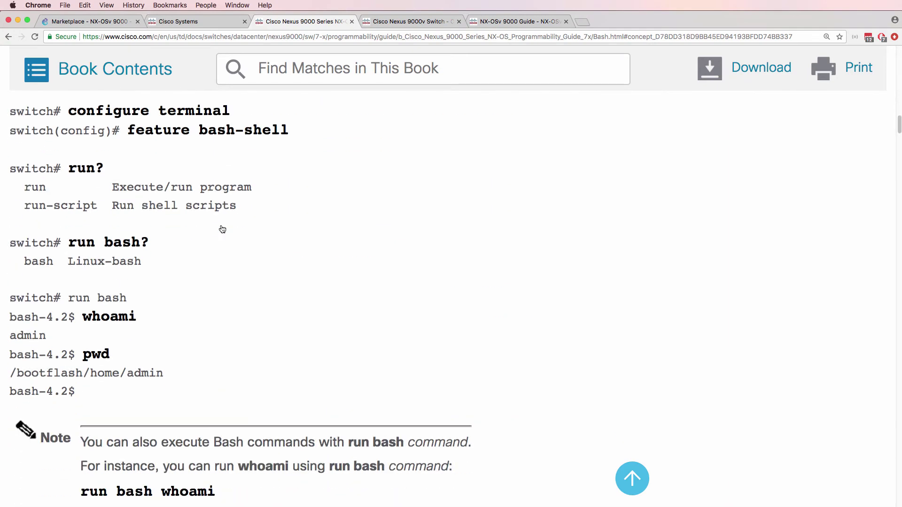
{"action": "left_click_drag", "start_coordinate": [301, 130], "coordinate": [127, 125]}
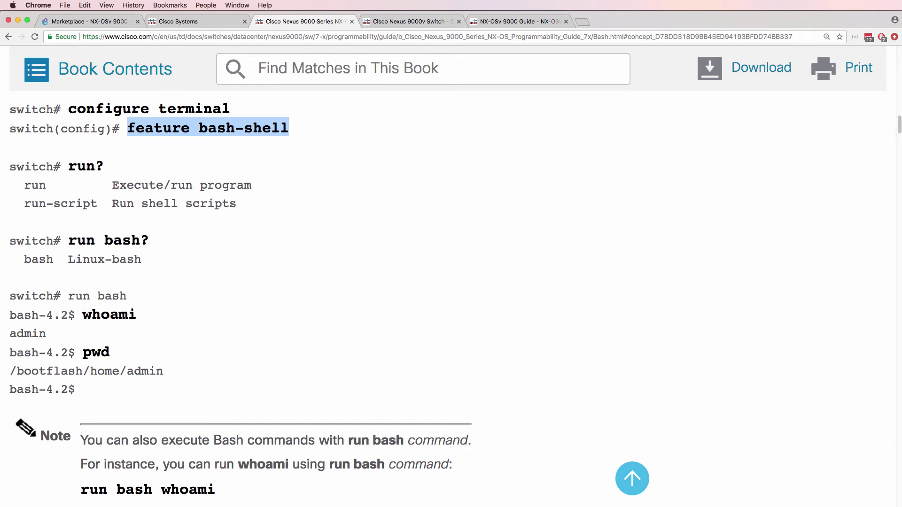
In global configuration mode, enable the bash-shell feature
{"action": "key", "text": "super+Tab"}
{"action": "key", "text": "super+Tab"}
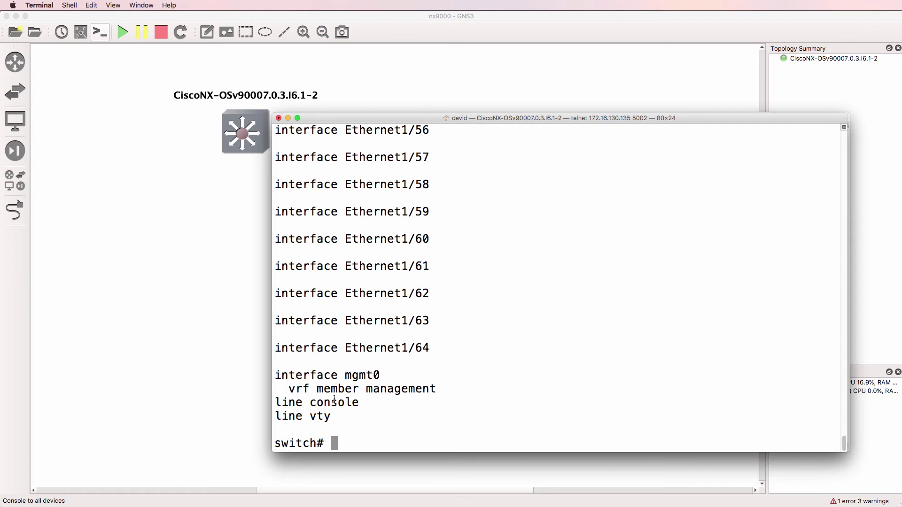
{"action": "type", "text": "conf t"}
{"action": "key", "text": "Return"}
{"action": "type", "text": "feat"}
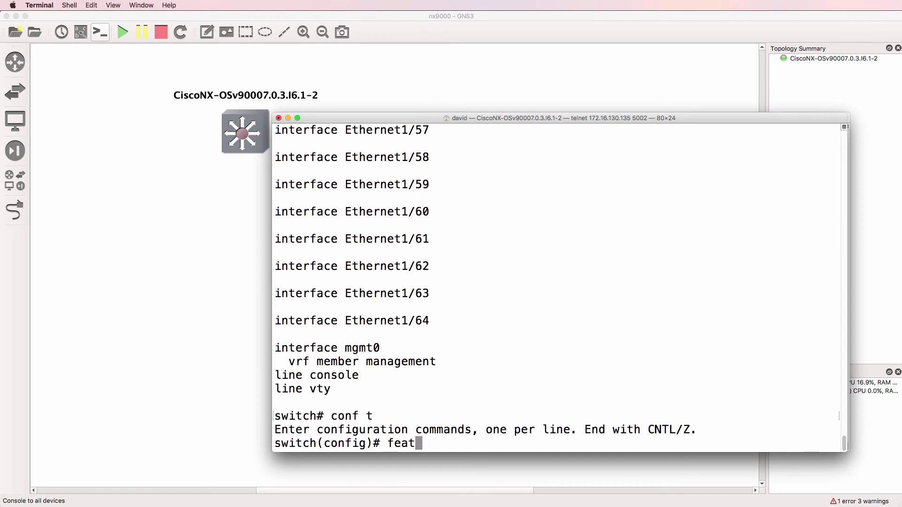
{"action": "type", "text": "ure ?qa"}
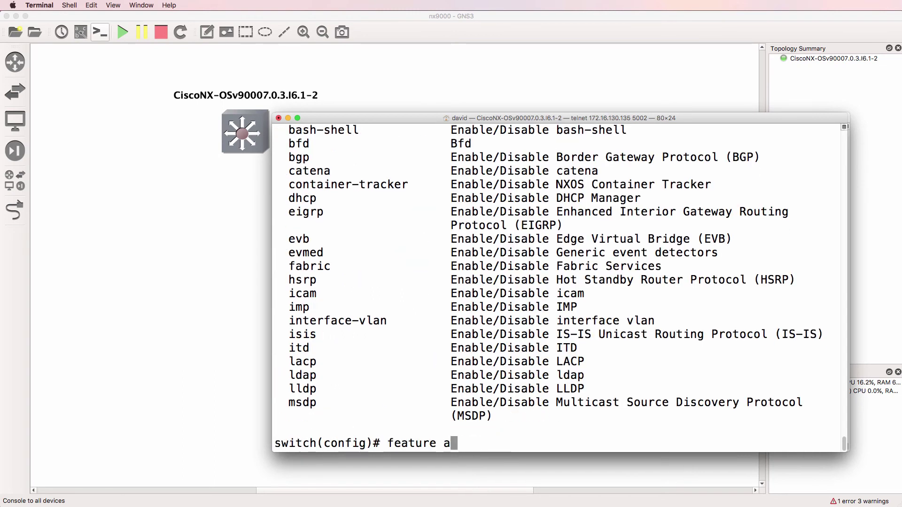
{"action": "type", "text": "s"}
{"action": "key", "text": "BackSpace"}
{"action": "key", "text": "BackSpace"}
{"action": "type", "text": "bash"}
{"action": "key", "text": "Tab"}
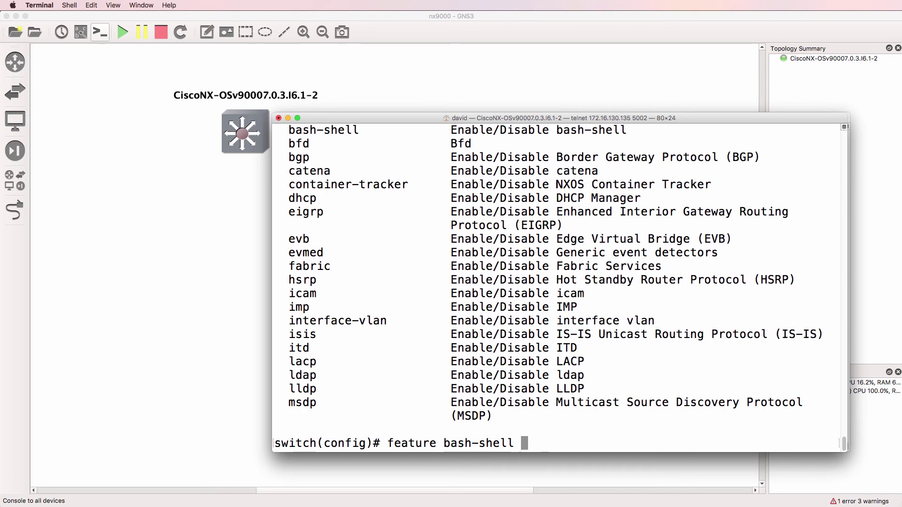
{"action": "key", "text": "Return"}
Exit configuration mode and run bash to enter the Linux bash-4.2 shell
{"action": "type", "text": "end"}
{"action": "key", "text": "Return"}
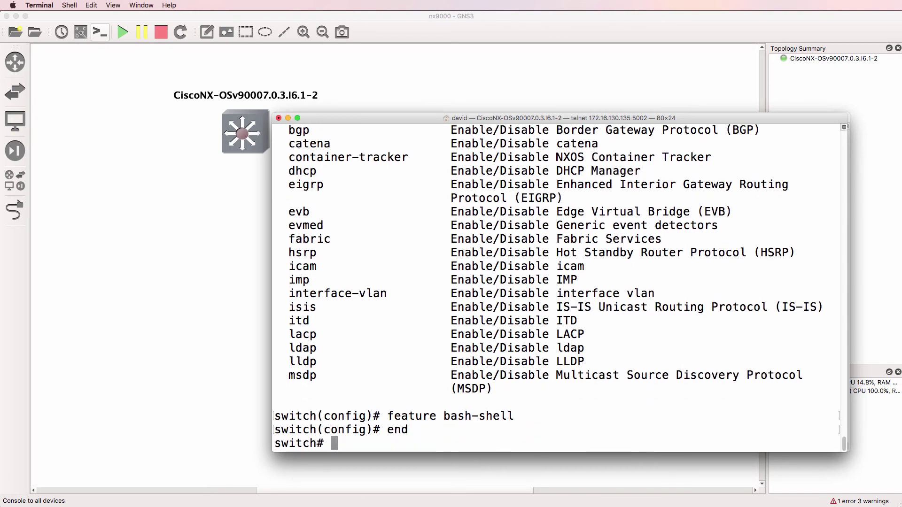
{"action": "type", "text": "run ?"}
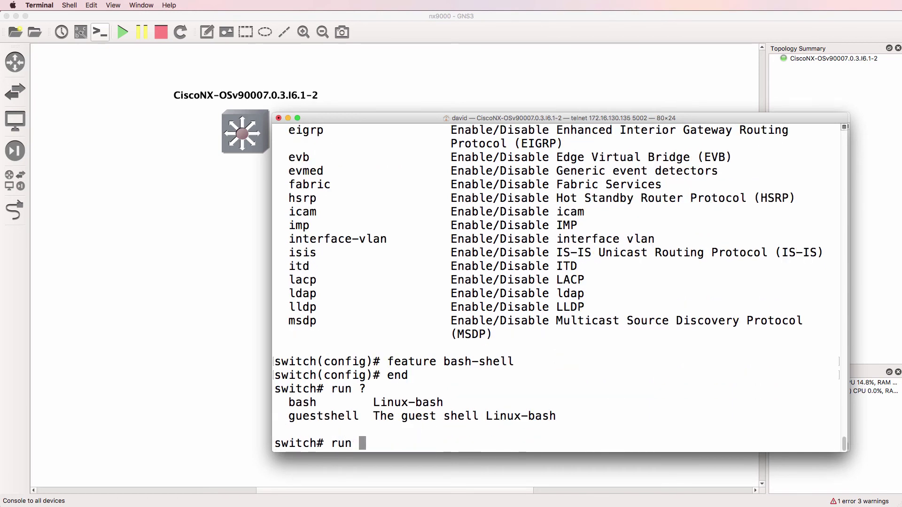
{"action": "type", "text": "bash"}
{"action": "key", "text": "Return"}
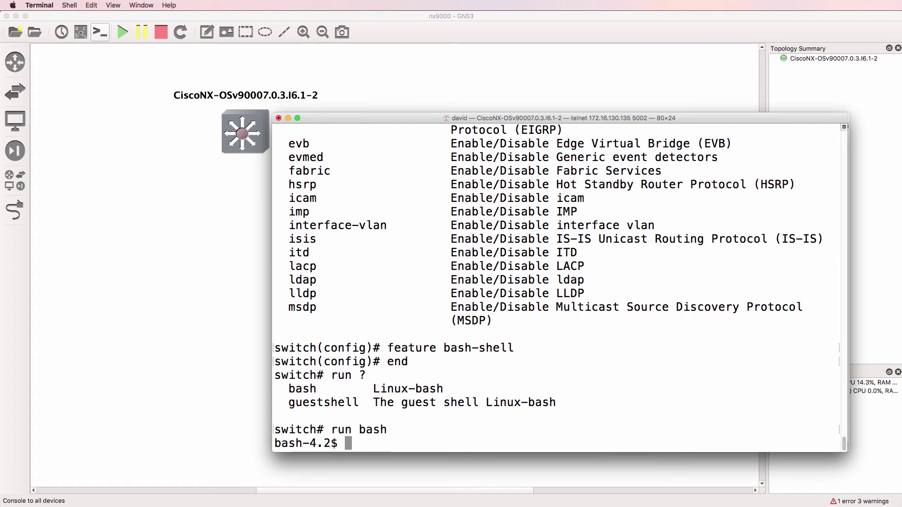
Run ls, pwd and ifconfig to show /bootflash/home/admin and the network interfaces
{"action": "type", "text": "ls"}
{"action": "key", "text": "Return"}
{"action": "type", "text": "pwd"}
{"action": "key", "text": "Return"}
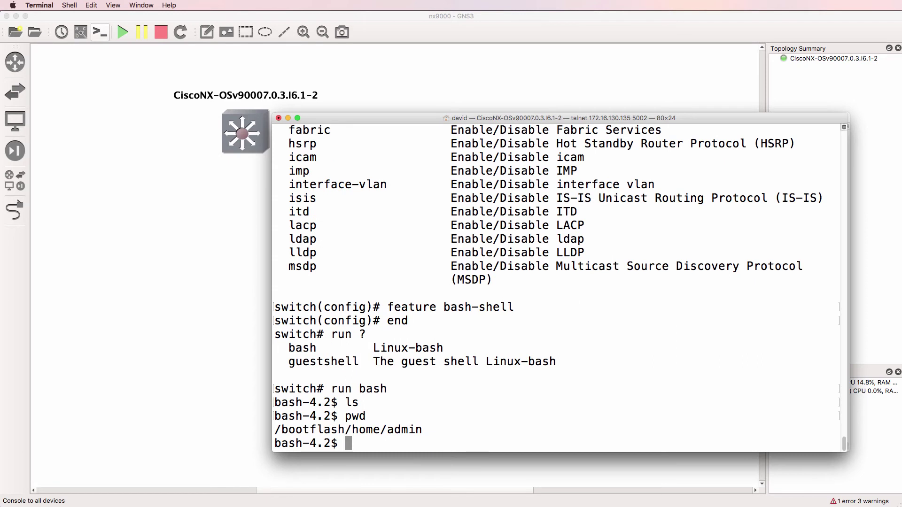
{"action": "type", "text": "ifconfig"}
{"action": "key", "text": "Return"}
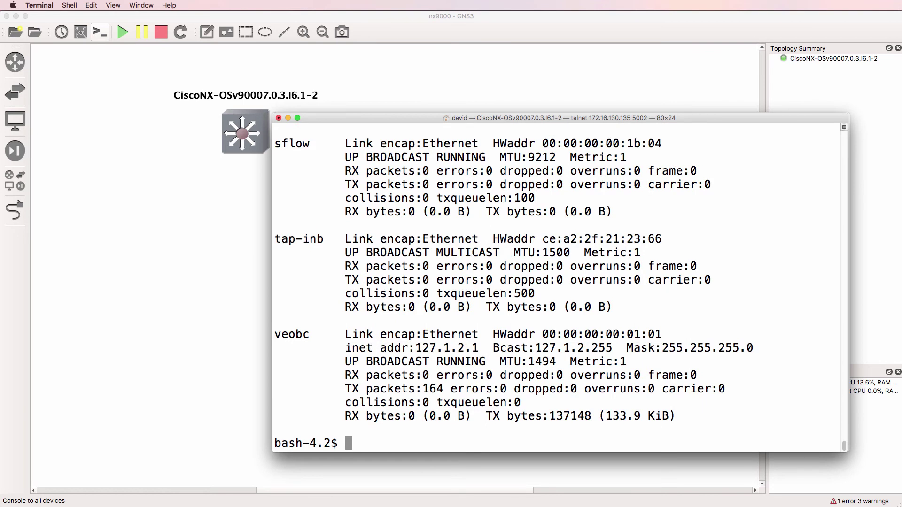
Page through the interface list with ifconfig | more
{"action": "key", "text": "Up"}
{"action": "type", "text": "| more"}
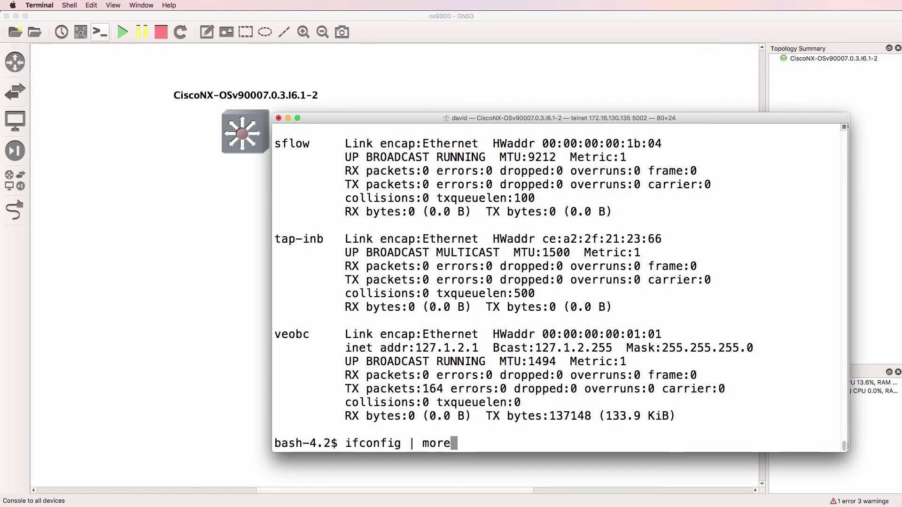
{"action": "key", "text": "Return"}
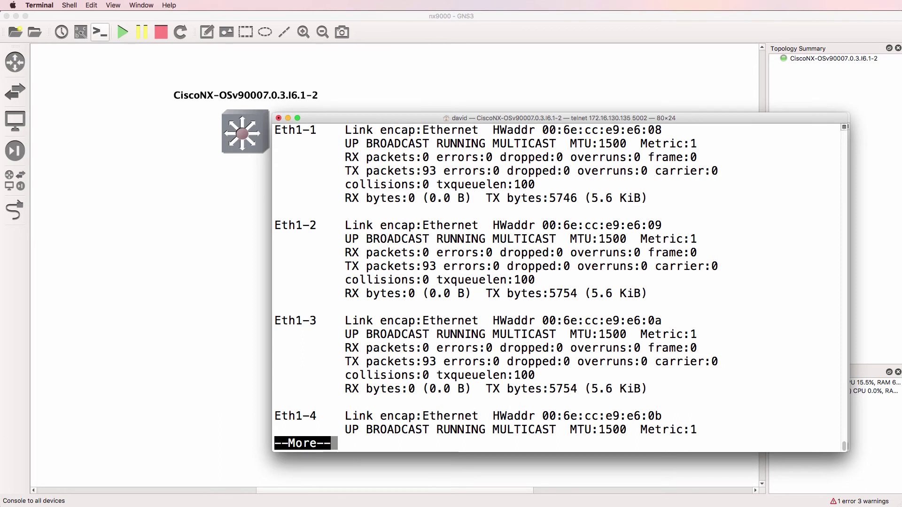
{"action": "key", "text": "space"}
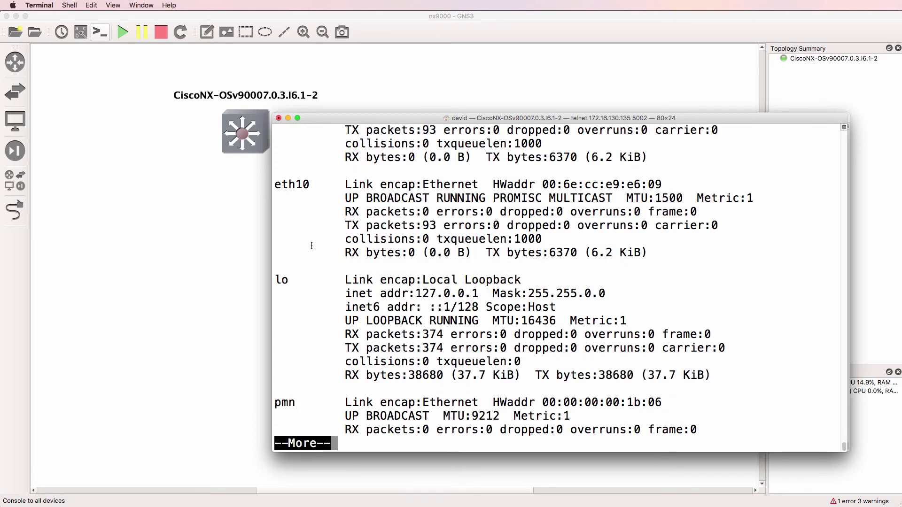
{"action": "key", "text": "space"}
{"action": "key", "text": "space"}
{"action": "key", "text": "space"}
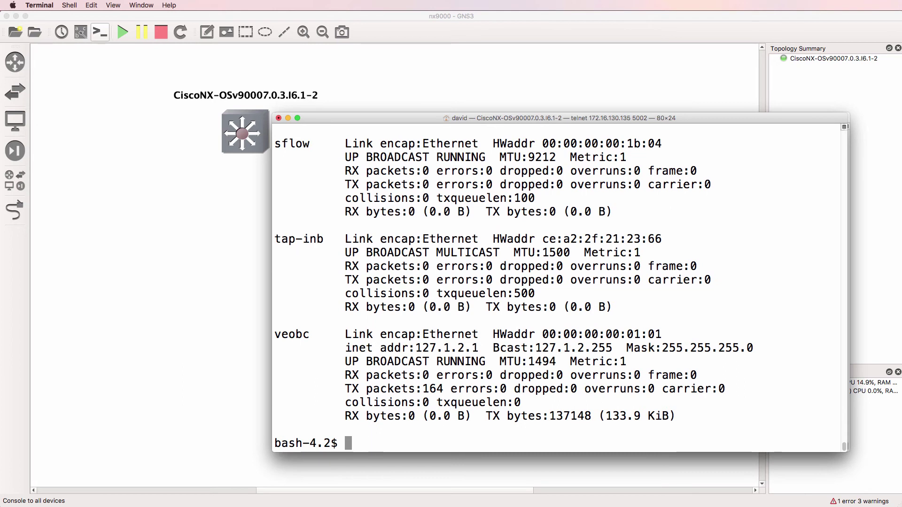
List processes with ps, view them live in top, then quit and run ps again
{"action": "type", "text": "ps"}
{"action": "key", "text": "Return"}
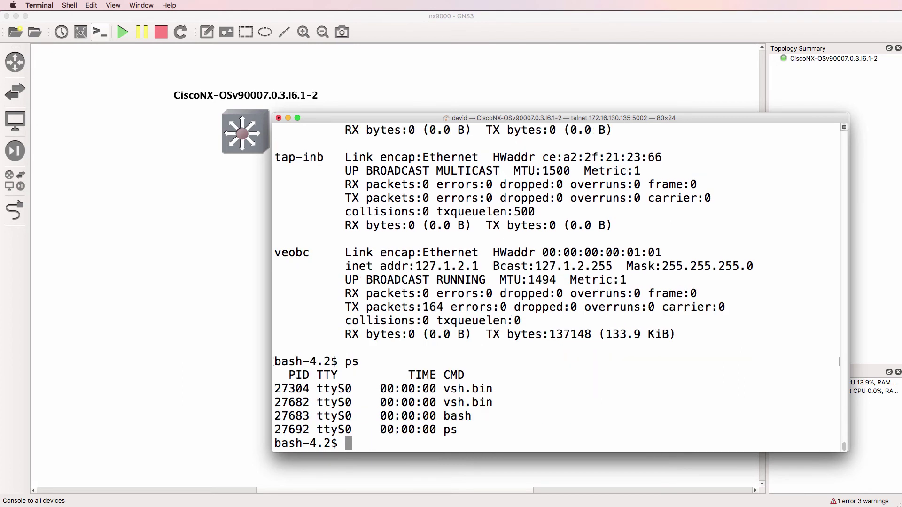
{"action": "type", "text": "top"}
{"action": "key", "text": "Return"}
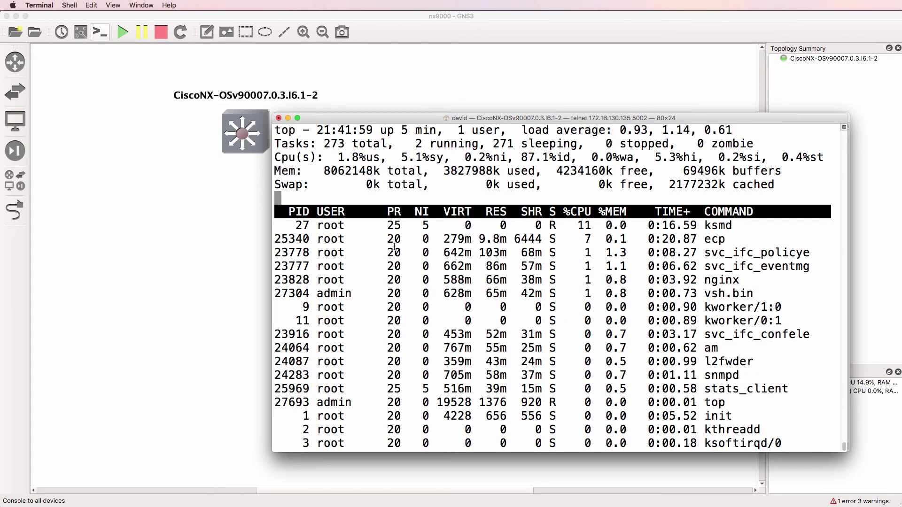
{"action": "type", "text": "q"}
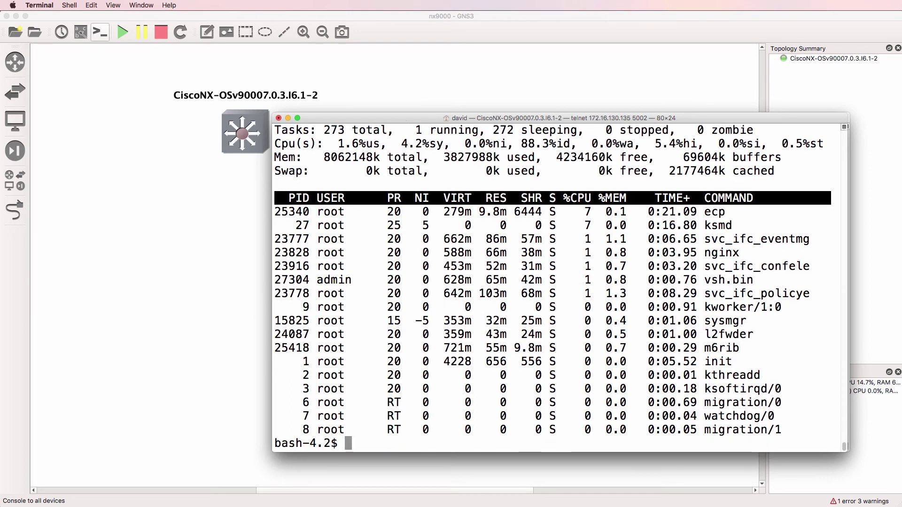
{"action": "type", "text": "ps"}
{"action": "key", "text": "Return"}
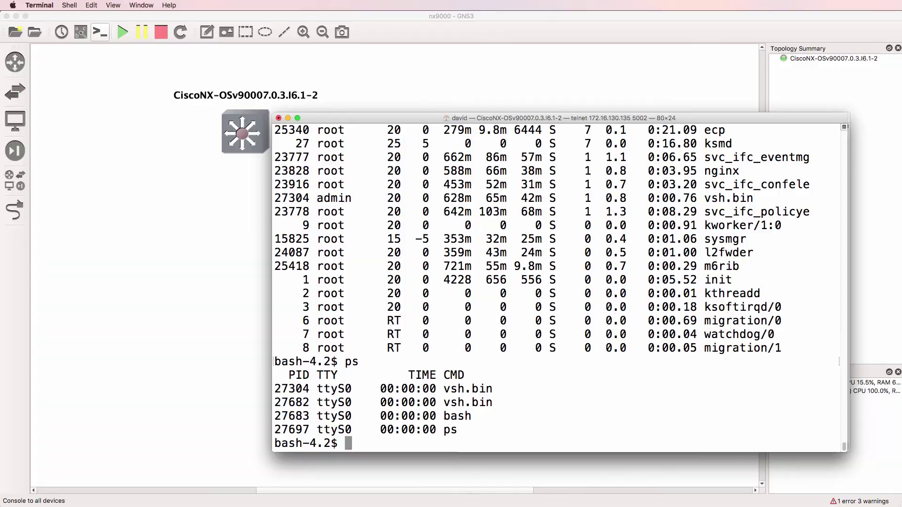
Check the guide's ps -el example, then run ps -el on the switch for a long-format process list
{"action": "key", "text": "super+Tab"}
{"action": "scroll", "coordinate": [94, 225], "scroll_direction": "down", "scroll_amount": 5}
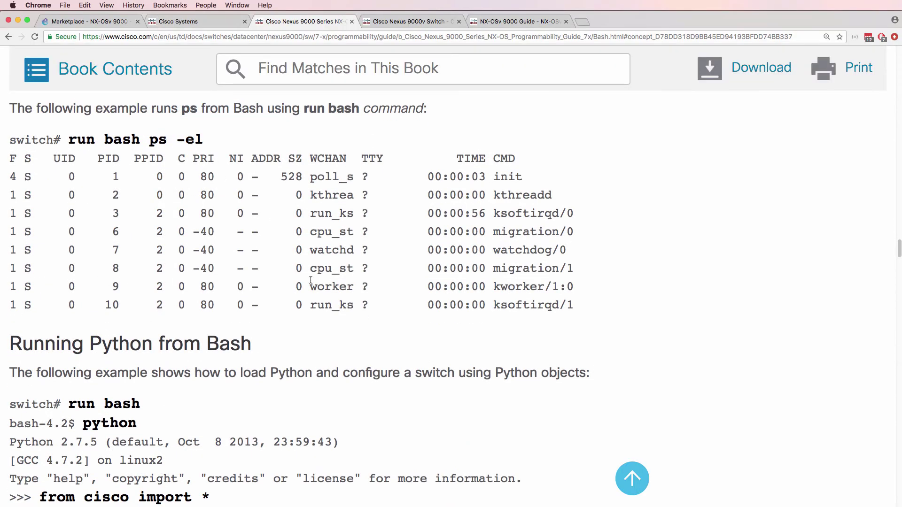
{"action": "key", "text": "super+Tab"}
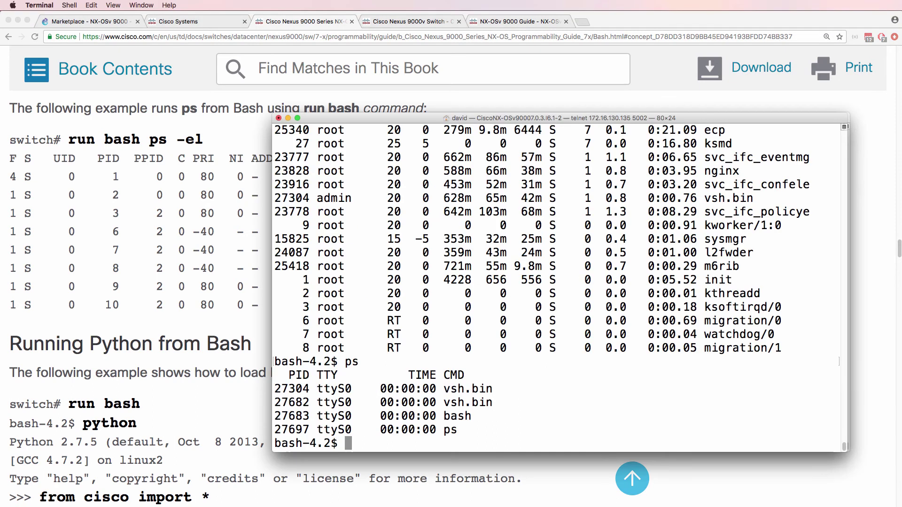
{"action": "type", "text": "ps -el"}
{"action": "key", "text": "Return"}
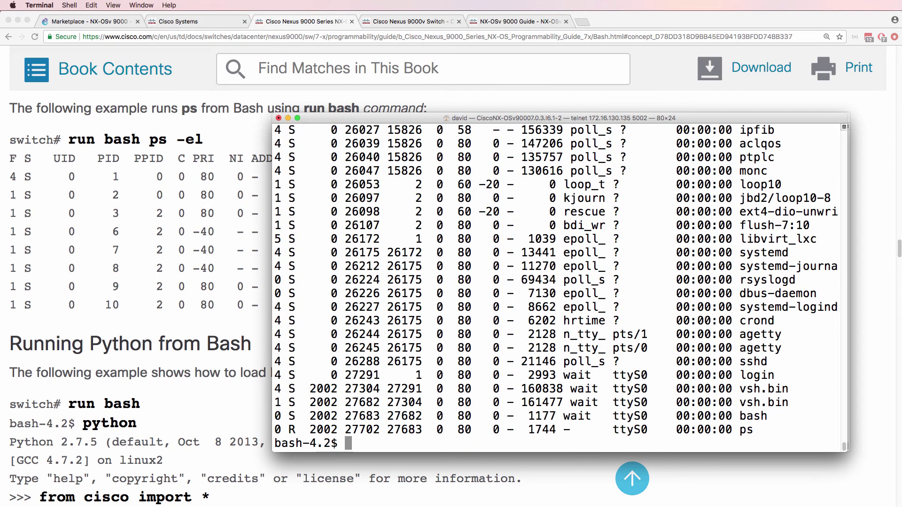
From bash, start Python to print "Hello Wolrld", then exit Python and bash back to NX-OS
{"action": "type", "text": "python"}
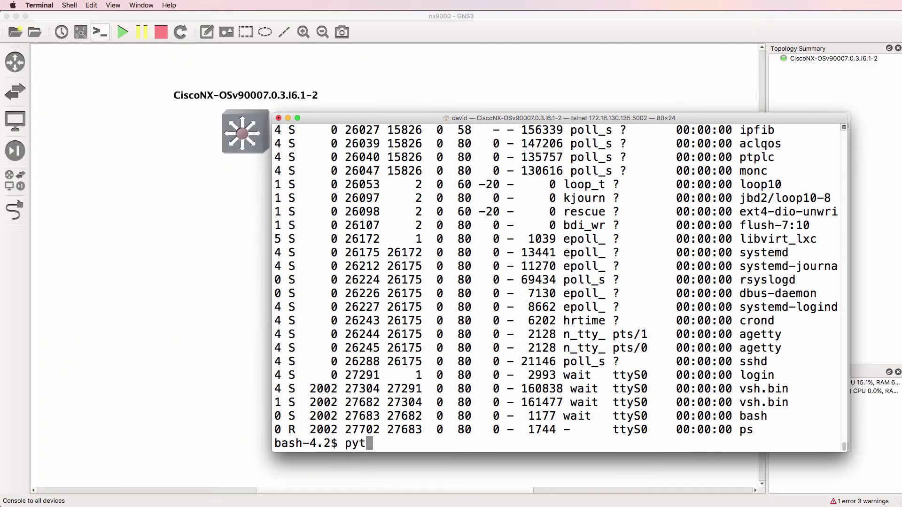
{"action": "key", "text": "Return"}
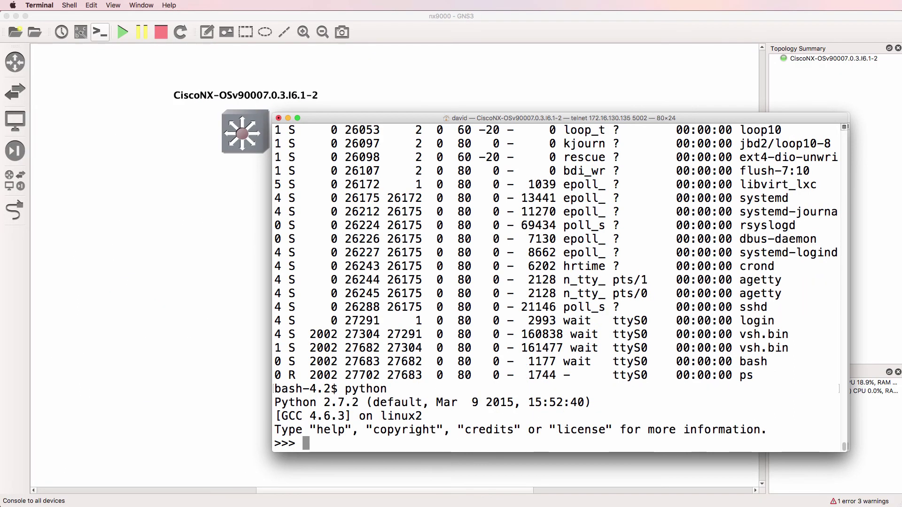
{"action": "type", "text": "p"}
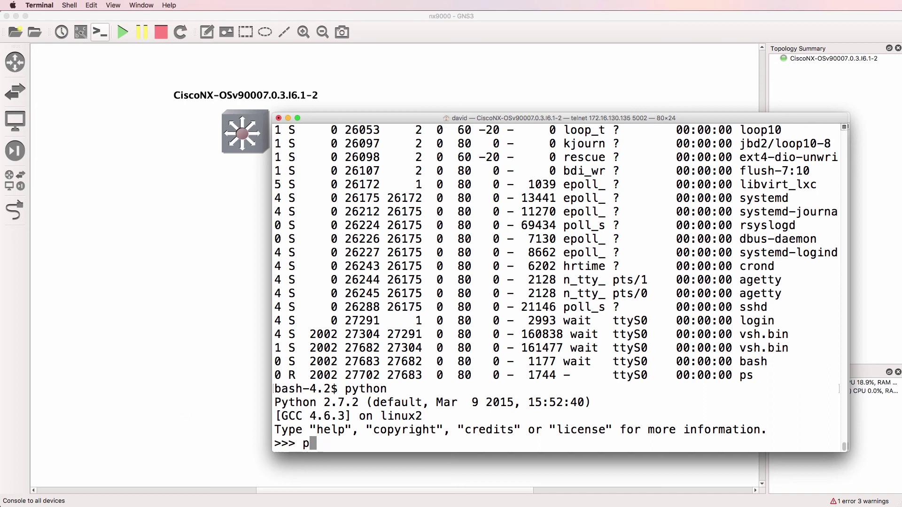
{"action": "type", "text": "rint \"Hello W"}
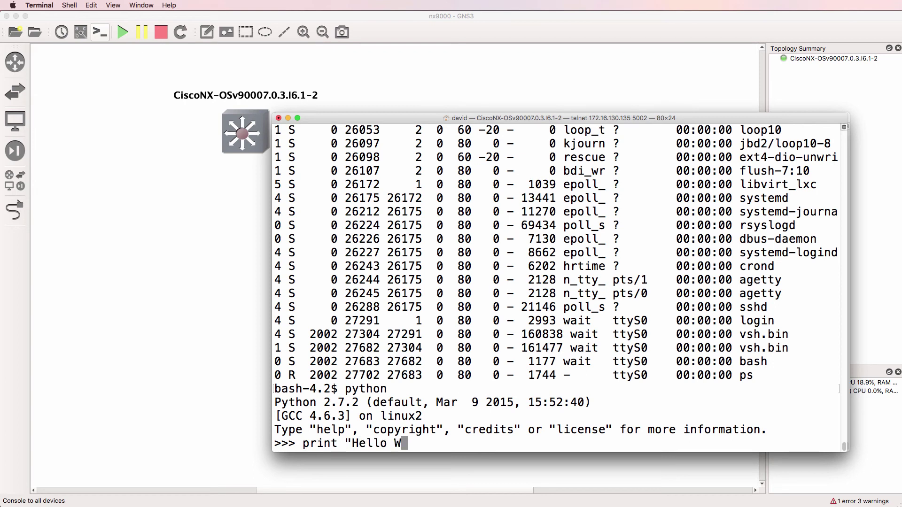
{"action": "type", "text": "olrld\""}
{"action": "key", "text": "Return"}
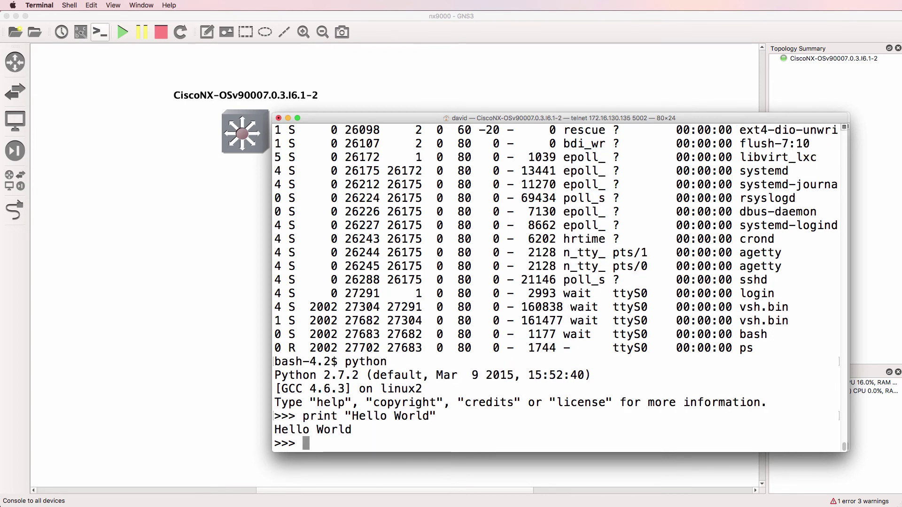
{"action": "type", "text": "exit()"}
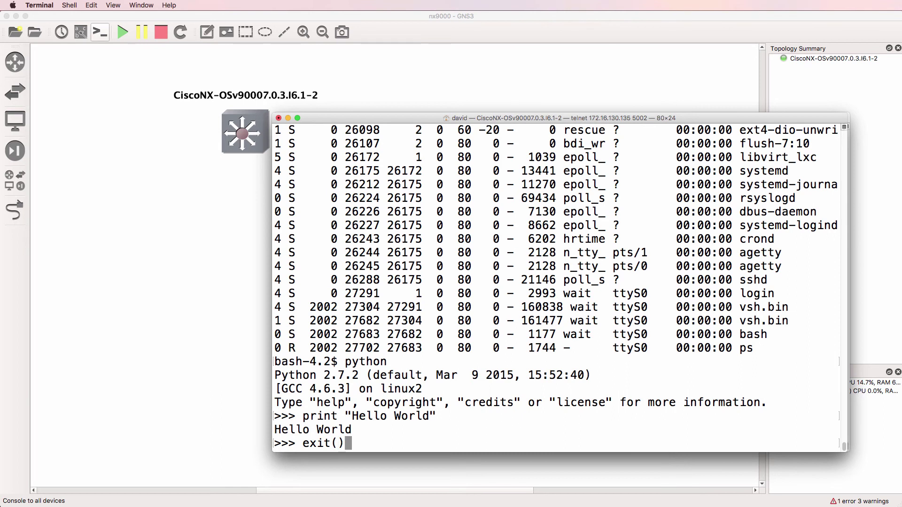
{"action": "key", "text": "Return"}
{"action": "type", "text": "exit"}
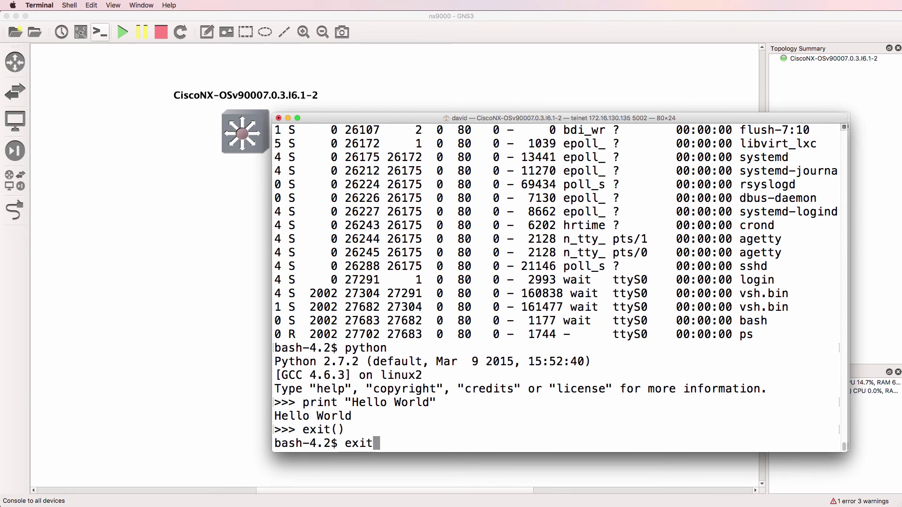
{"action": "key", "text": "Return"}
At switch#, start NX-OS Python, print "Hello World", and highlight the 2.7.5 version
{"action": "type", "text": "p"}
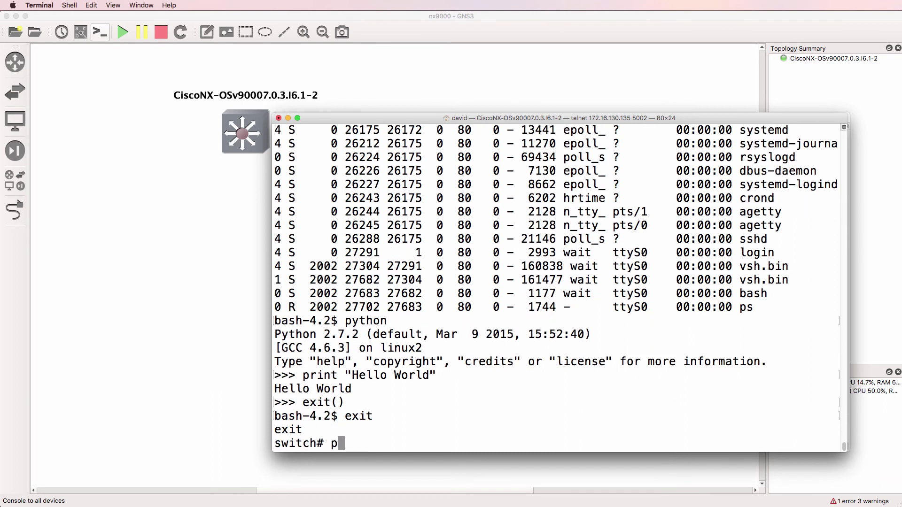
{"action": "type", "text": "ython"}
{"action": "key", "text": "Return"}
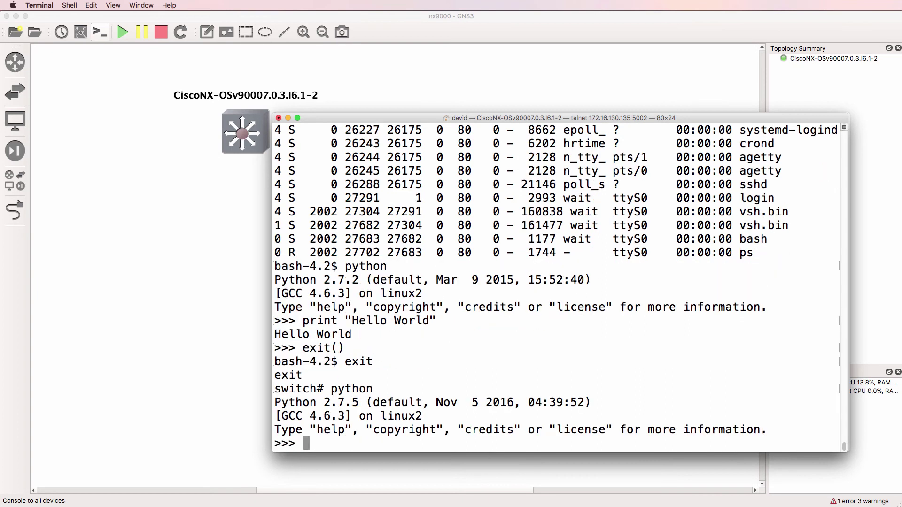
{"action": "type", "text": "print"}
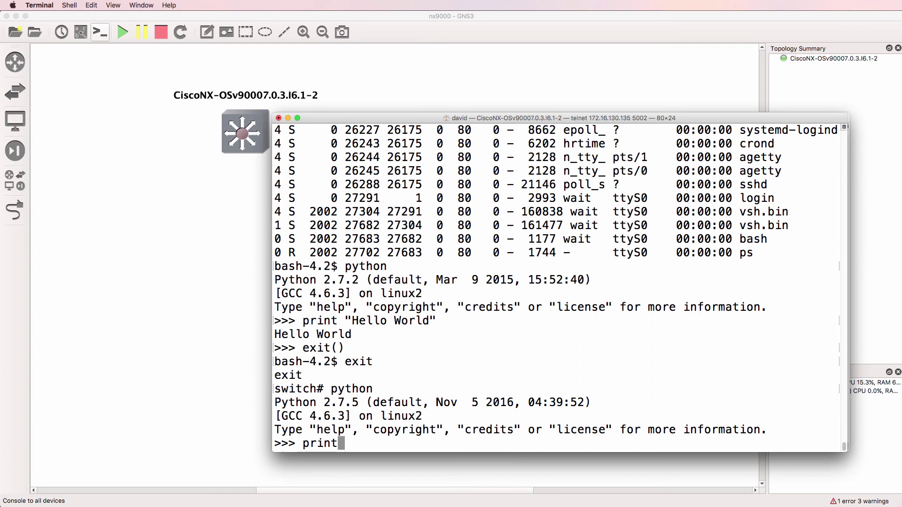
{"action": "type", "text": " \"Hello World\""}
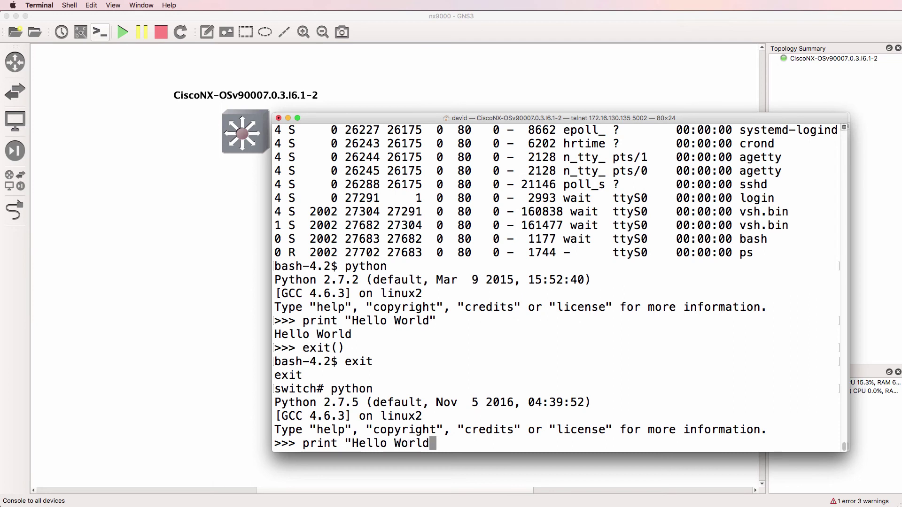
{"action": "key", "text": "Return"}
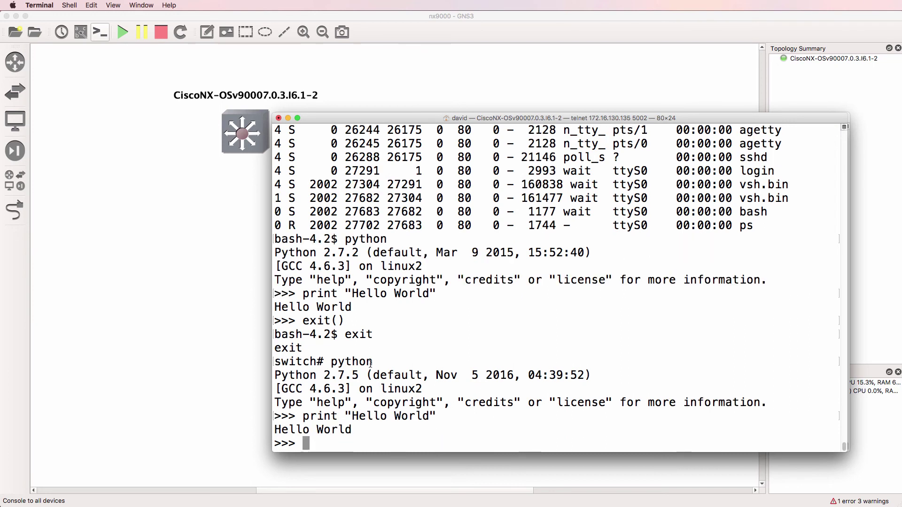
{"action": "left_click_drag", "start_coordinate": [365, 375], "coordinate": [273, 374]}
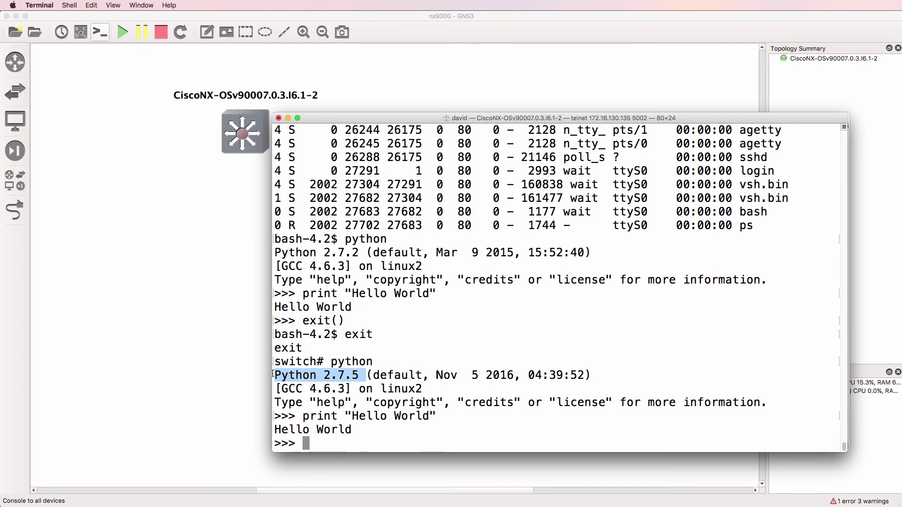
Exit Python to the switch# prompt and page through the NX-OS command list with ?
{"action": "key", "text": "ctrl+d"}
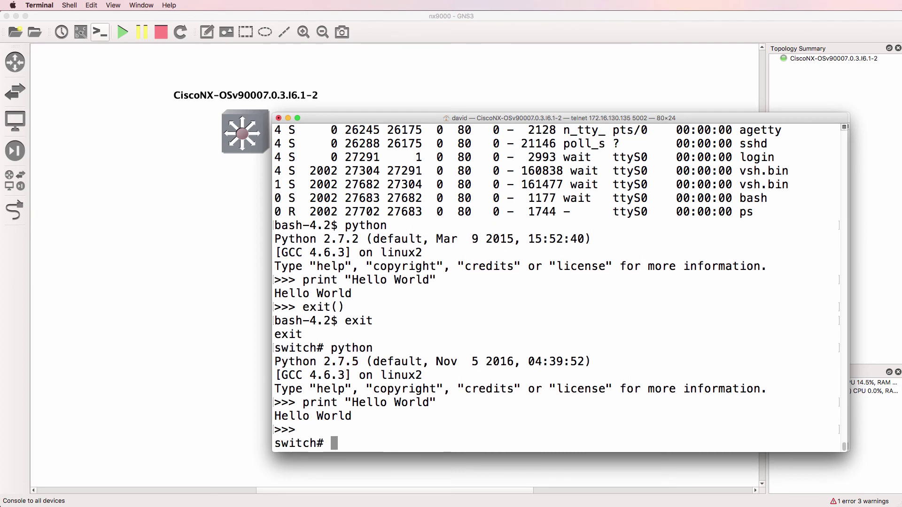
{"action": "type", "text": "?"}
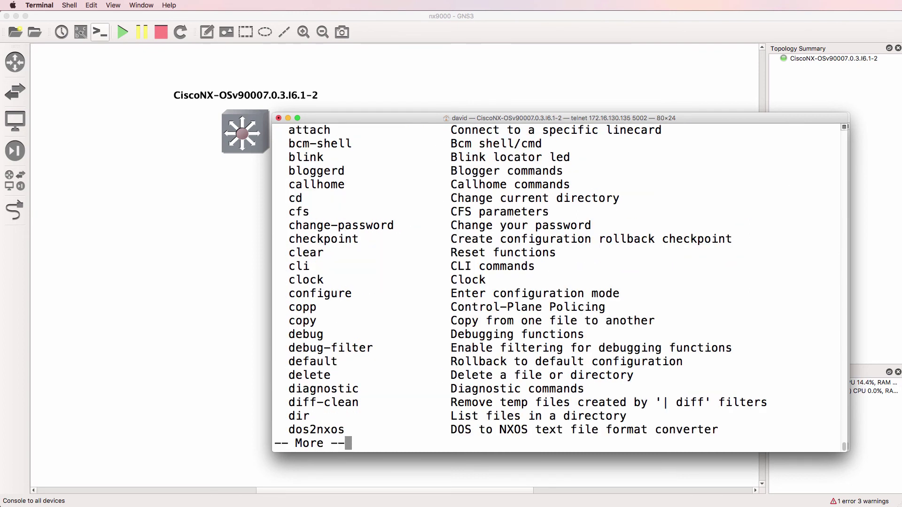
{"action": "key", "text": "space"}
{"action": "key", "text": "space"}
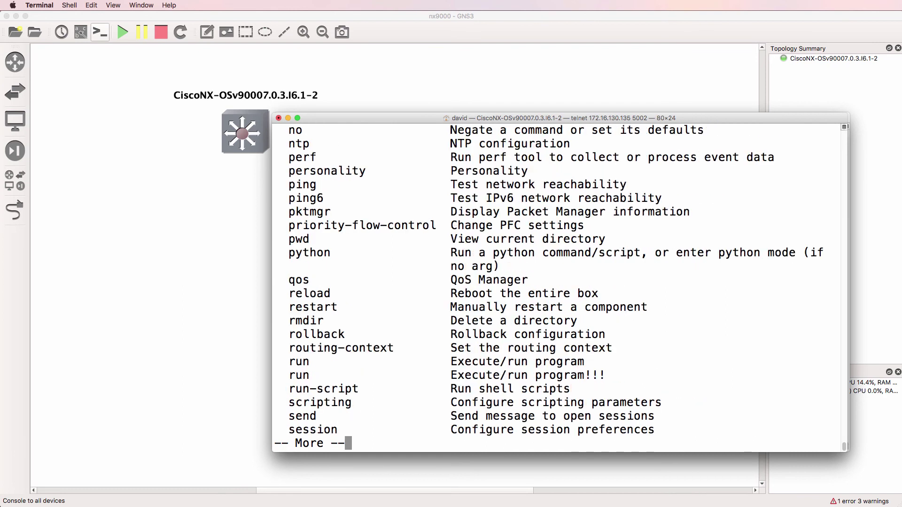
{"action": "key", "text": "space"}
Enter and leave configuration mode with conf t and end, then start bash via run bash
{"action": "type", "text": "conf t"}
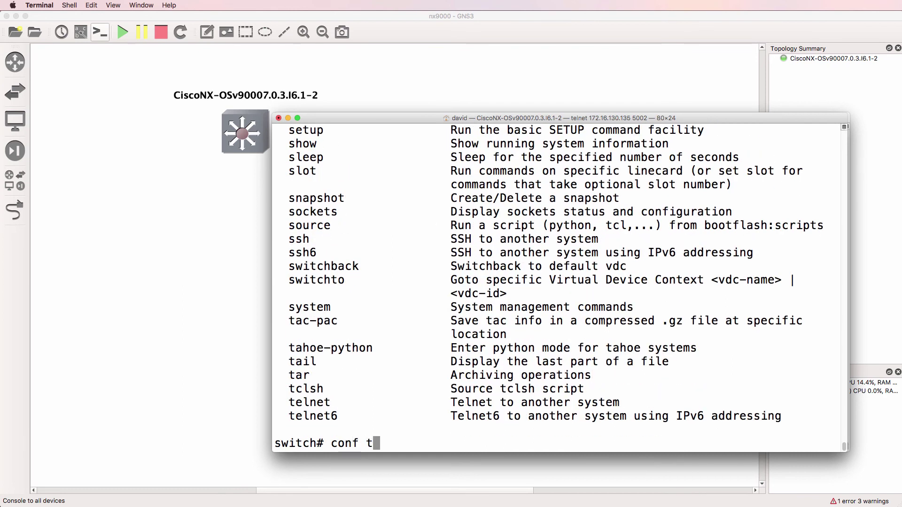
{"action": "key", "text": "Return"}
{"action": "type", "text": "end"}
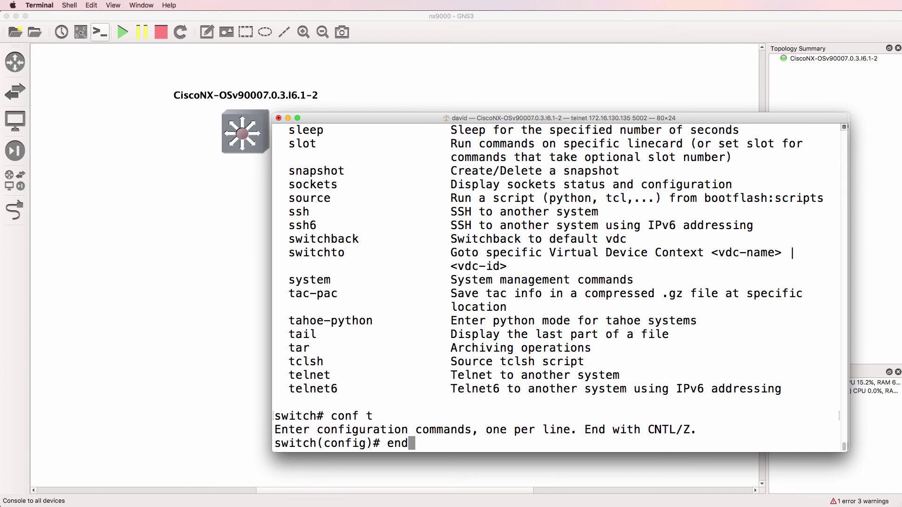
{"action": "key", "text": "Return"}
{"action": "type", "text": "run bash"}
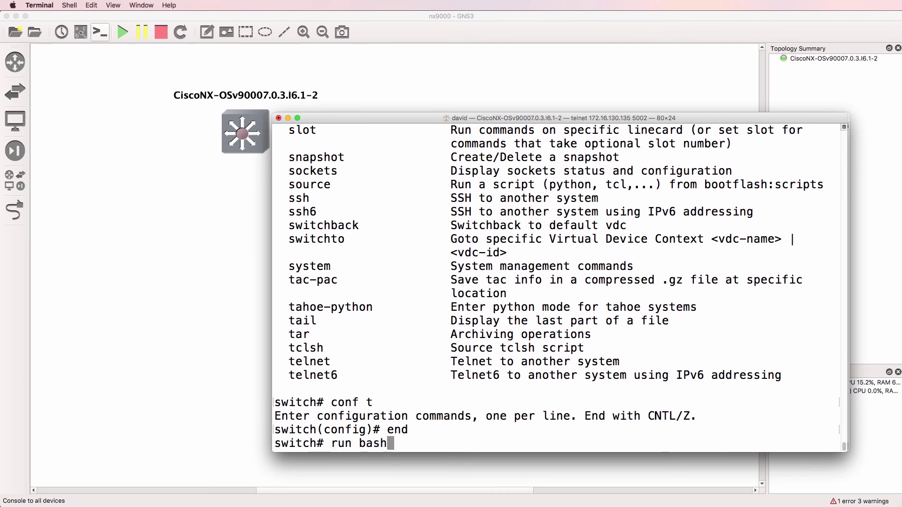
{"action": "key", "text": "Return"}
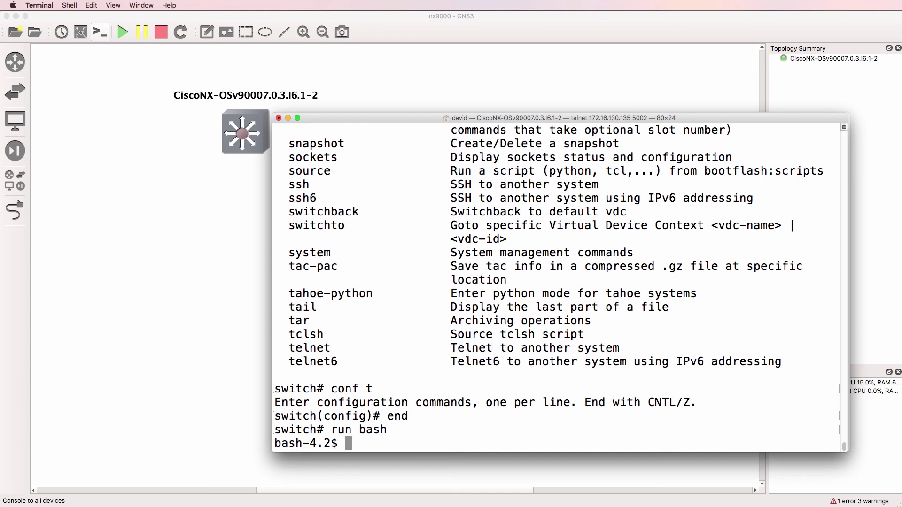
Check the switch's network interfaces, current directory and user with ifconfig, pwd and whoami
{"action": "type", "text": "ifconfig"}
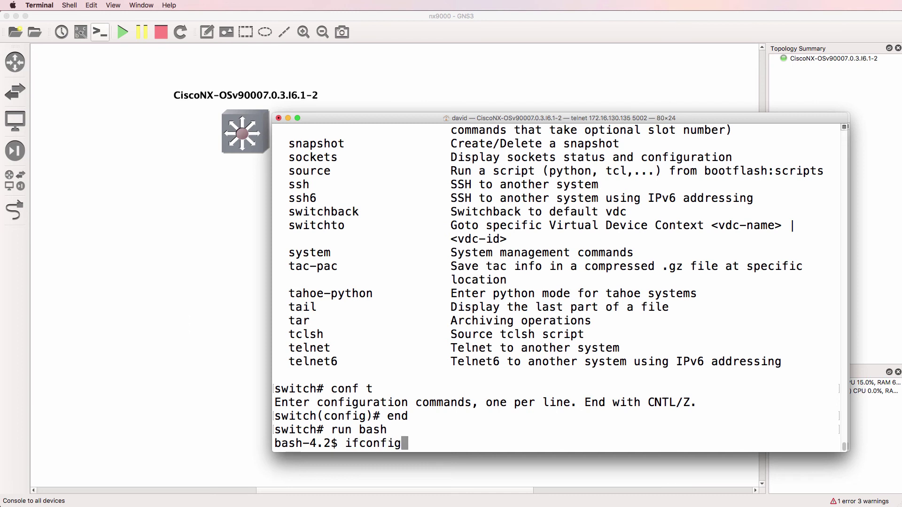
{"action": "key", "text": "Return"}
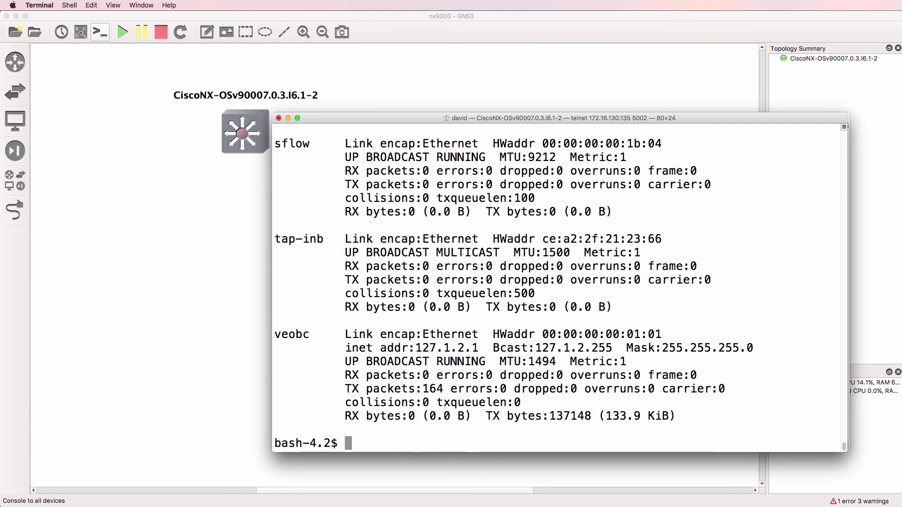
{"action": "type", "text": "pwd"}
{"action": "key", "text": "Return"}
{"action": "type", "text": "whoi"}
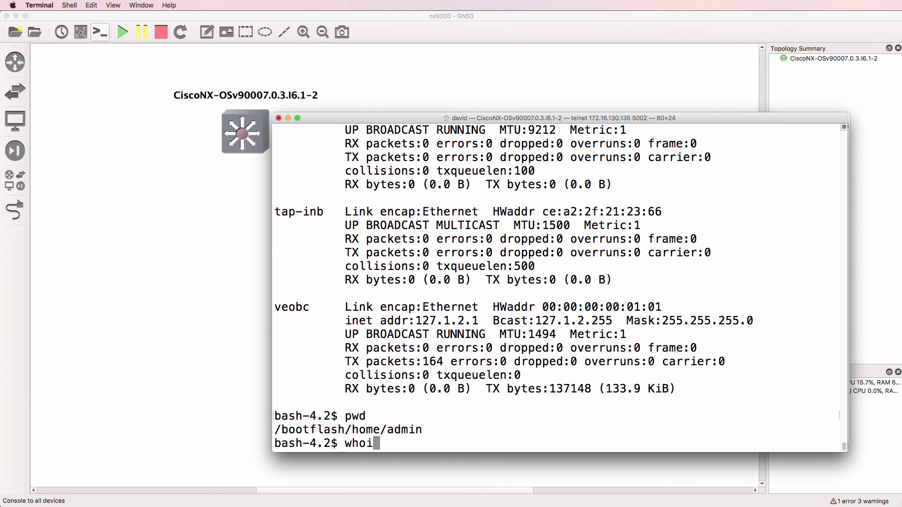
{"action": "type", "text": "ami"}
{"action": "key", "text": "Return"}
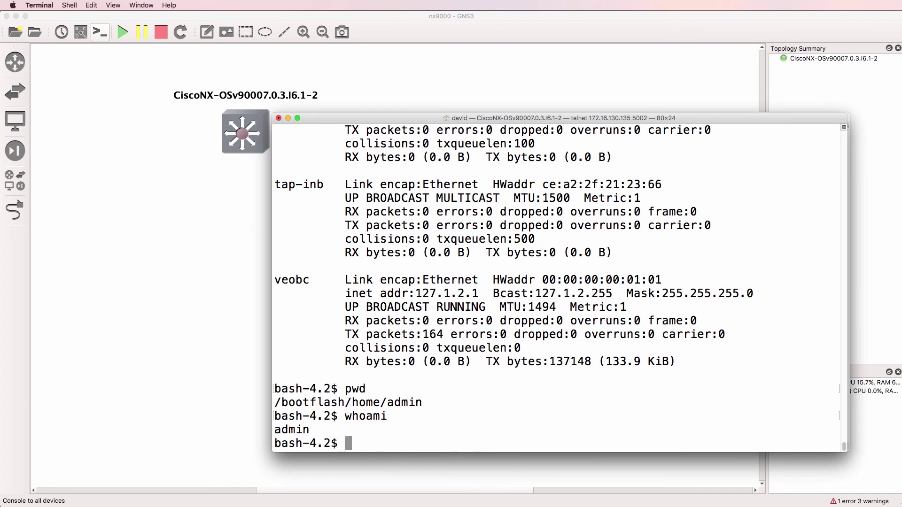
Create a python directory under /bootflash/home/admin, move into it, and confirm with pwd
{"action": "type", "text": "mkdir"}
{"action": "key", "text": "Return"}
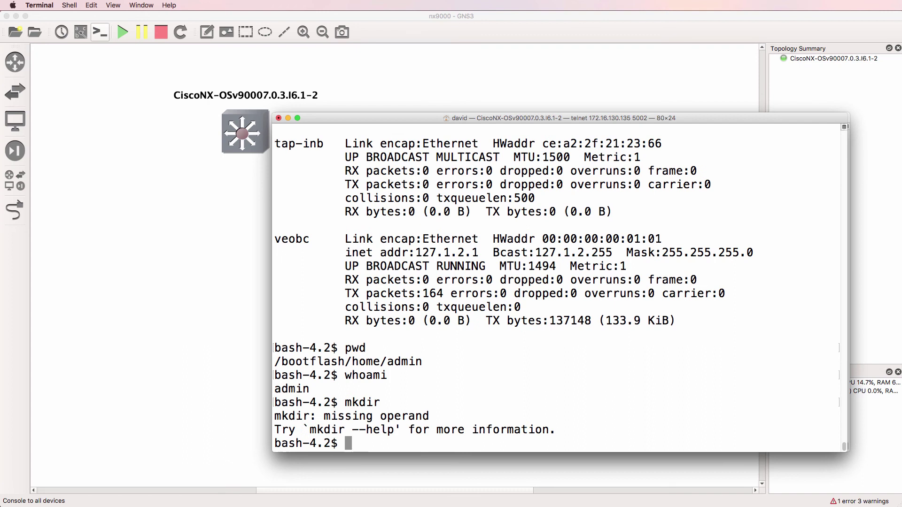
{"action": "type", "text": "mkdir p"}
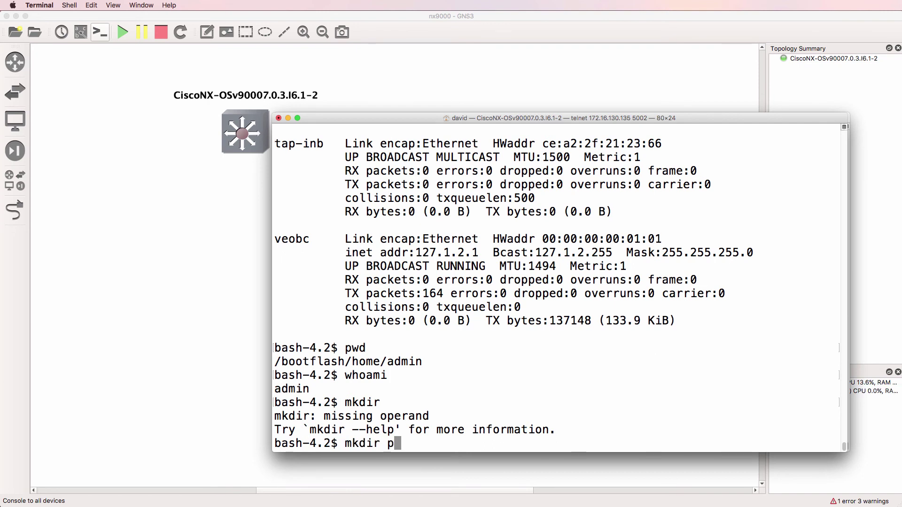
{"action": "type", "text": "ython"}
{"action": "key", "text": "Return"}
{"action": "type", "text": "cd py"}
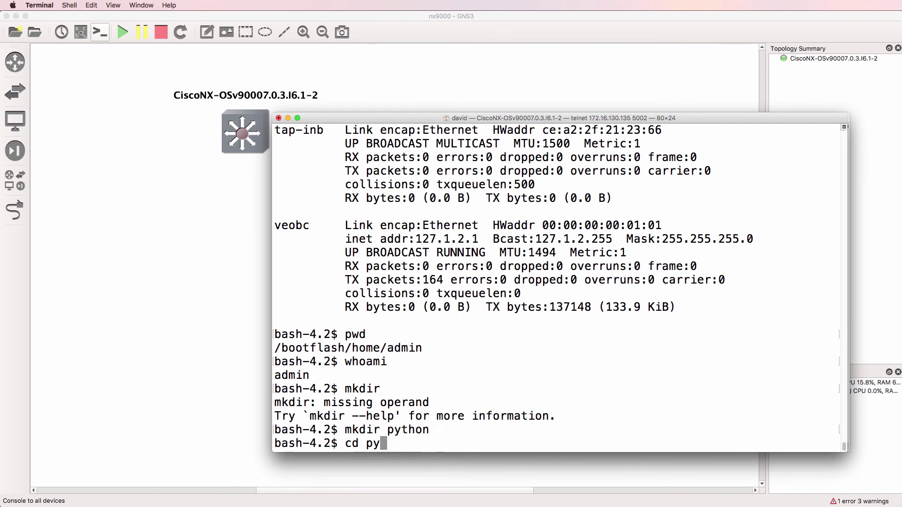
{"action": "key", "text": "Tab"}
{"action": "key", "text": "Return"}
{"action": "type", "text": "pwd"}
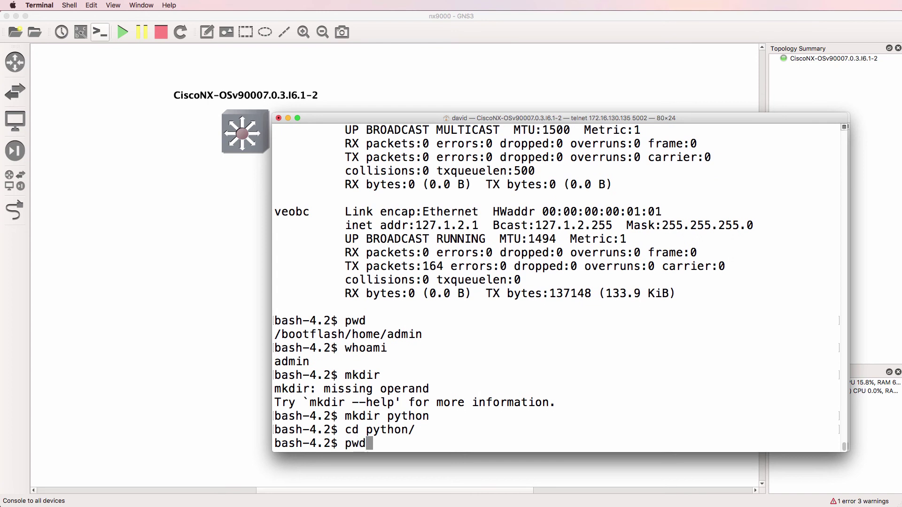
{"action": "key", "text": "Return"}
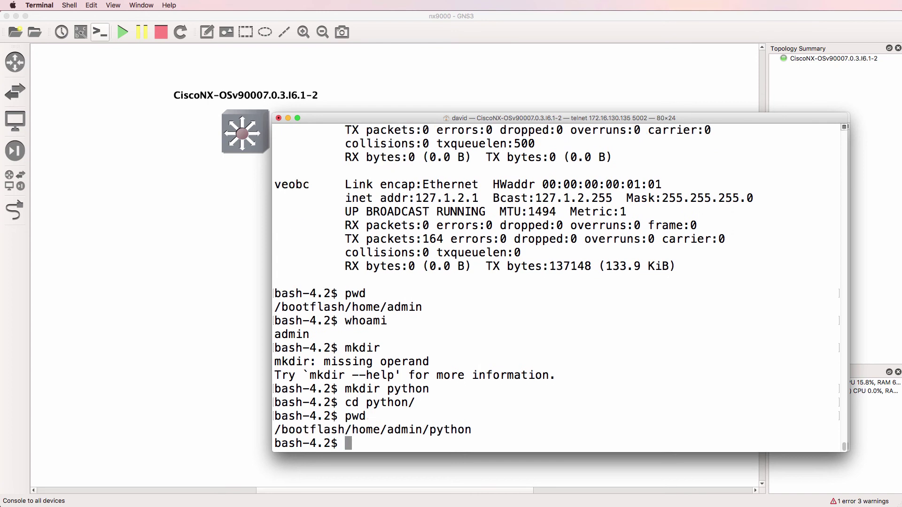
Try opening pythontest1.py in nano (not found), then enter vi pythontest1.py instead
{"action": "type", "text": "nano pythontest."}
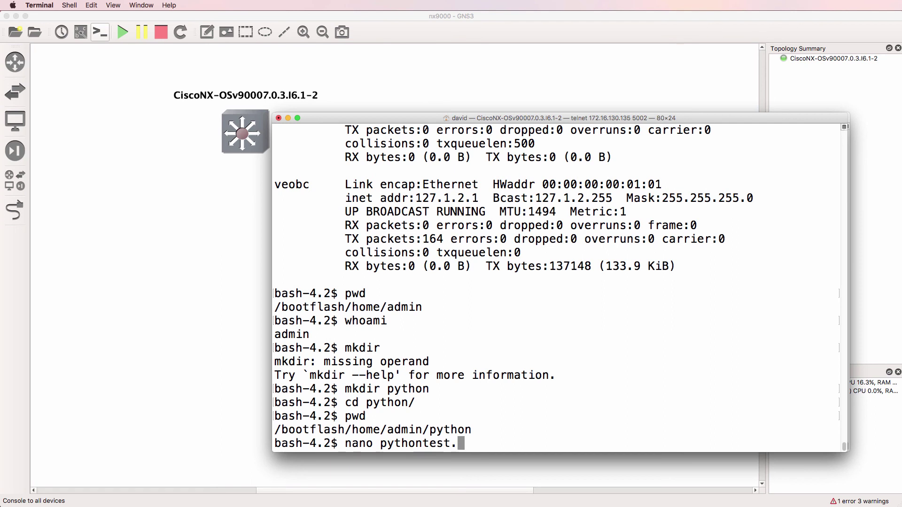
{"action": "key", "text": "BackSpace"}
{"action": "type", "text": "1.py"}
{"action": "key", "text": "Return"}
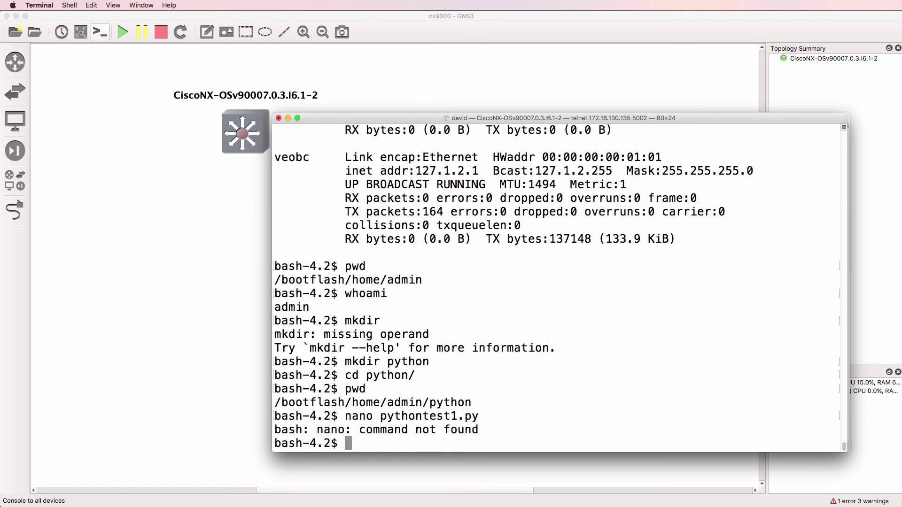
{"action": "type", "text": "vi python"}
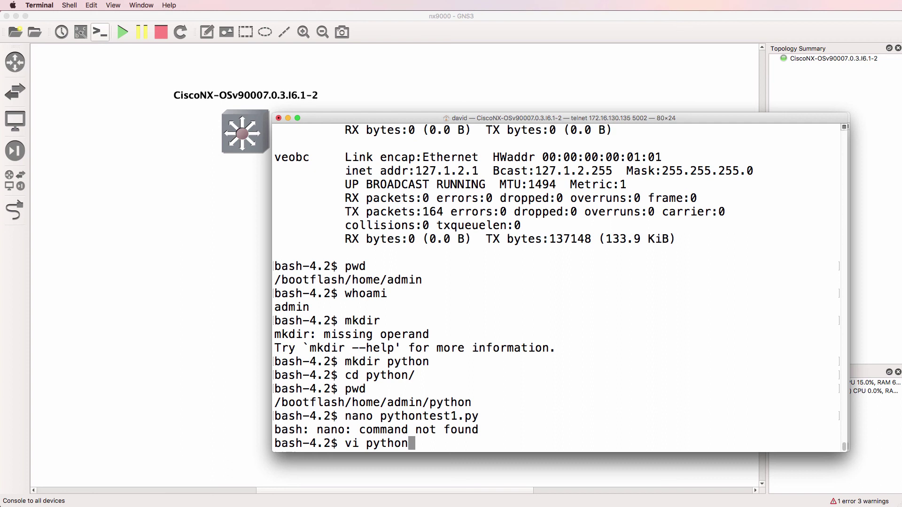
{"action": "type", "text": "test1.py"}
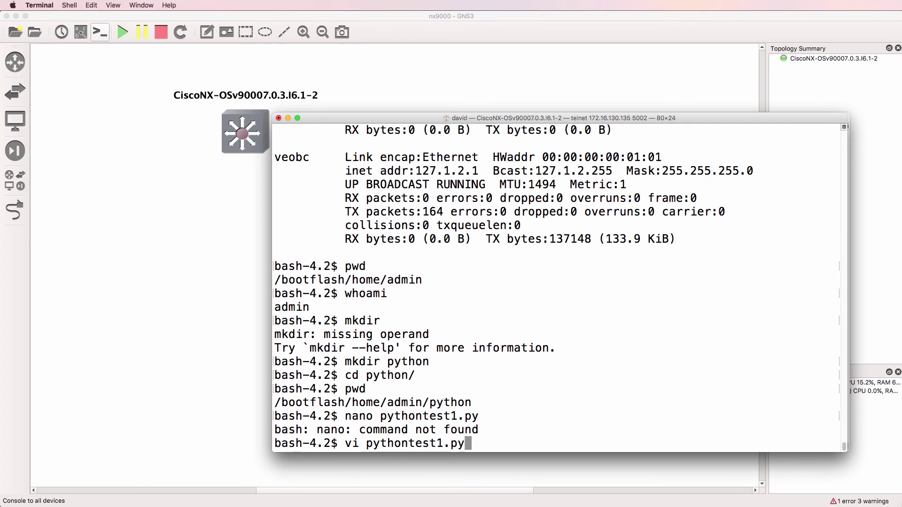
Open pythontest1.py in vi, quit without saving using :q!, and clear the screen
{"action": "key", "text": "Return"}
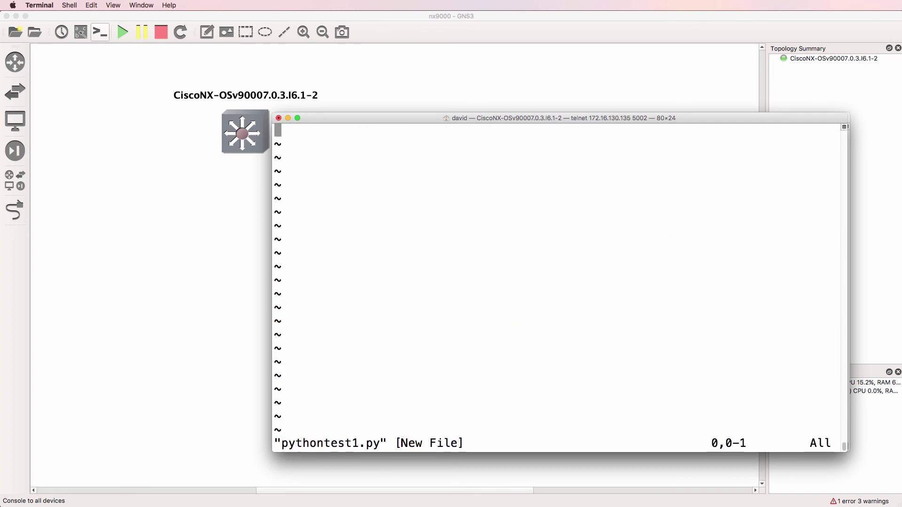
{"action": "type", "text": ":q!"}
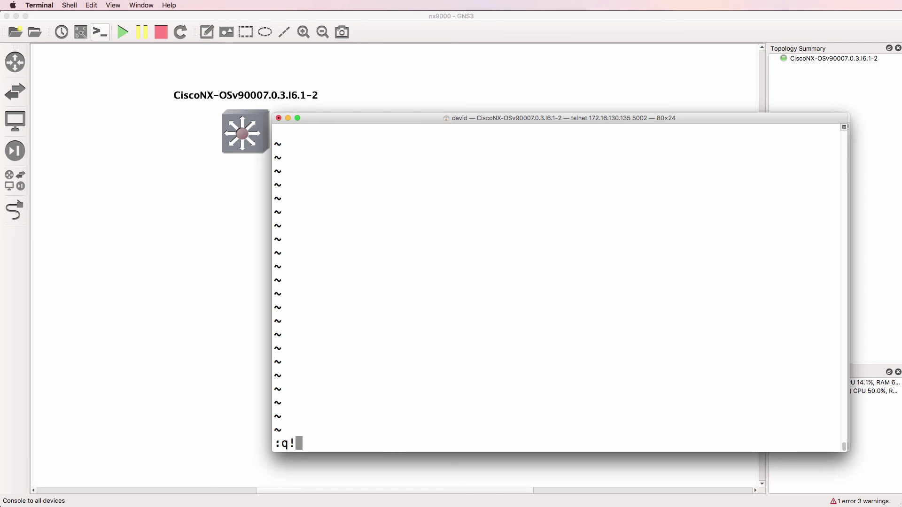
{"action": "key", "text": "Return"}
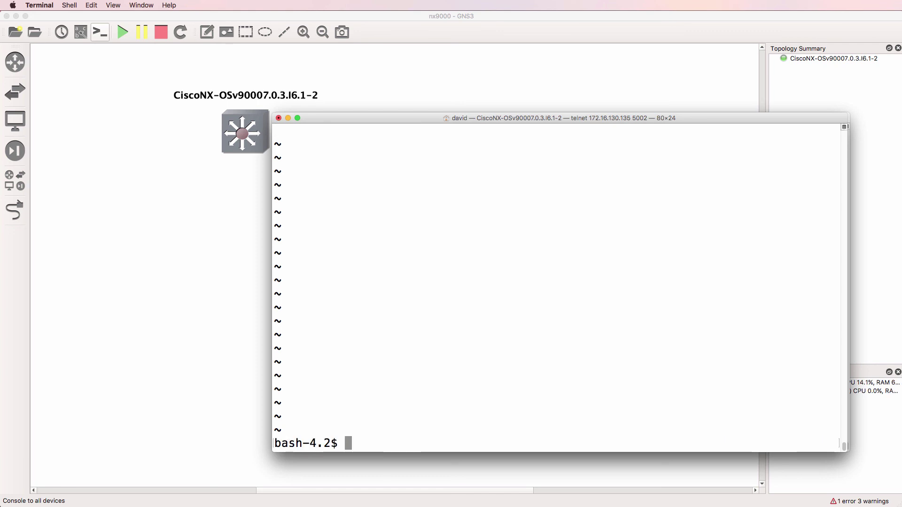
{"action": "type", "text": "clear"}
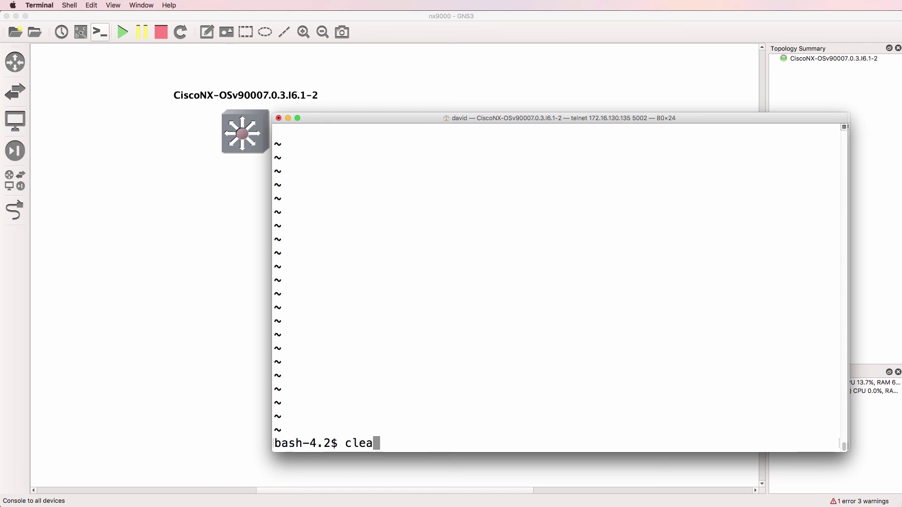
{"action": "key", "text": "Return"}
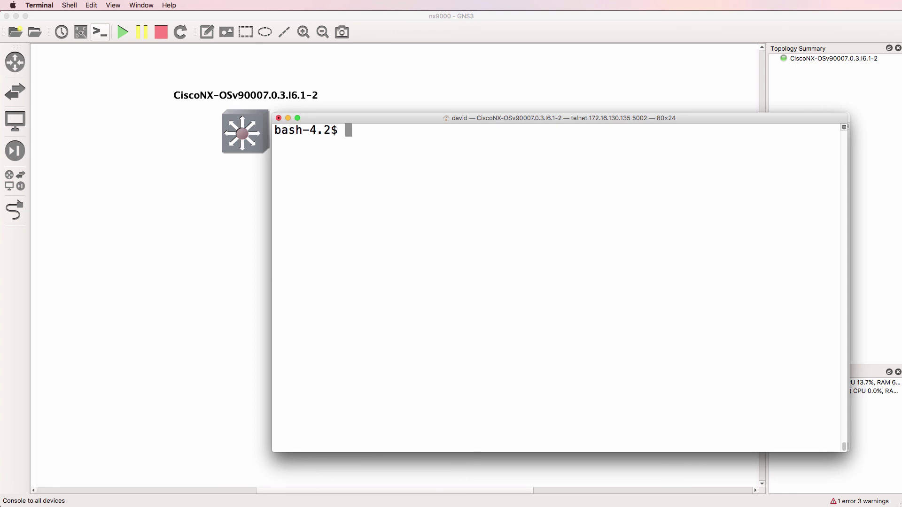
Check the directory, exit bash to the switch# prompt, and run sh ip int brief
{"action": "type", "text": "pwd"}
{"action": "key", "text": "Return"}
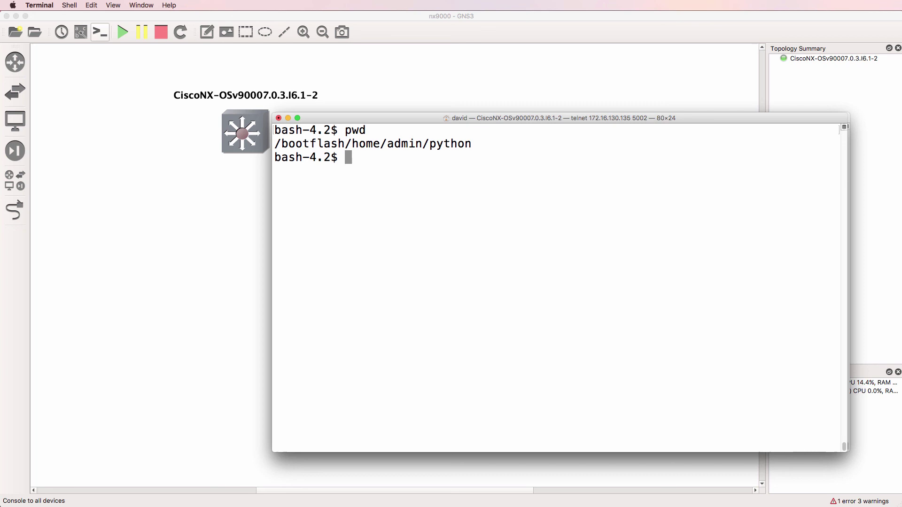
{"action": "type", "text": "exit"}
{"action": "key", "text": "Return"}
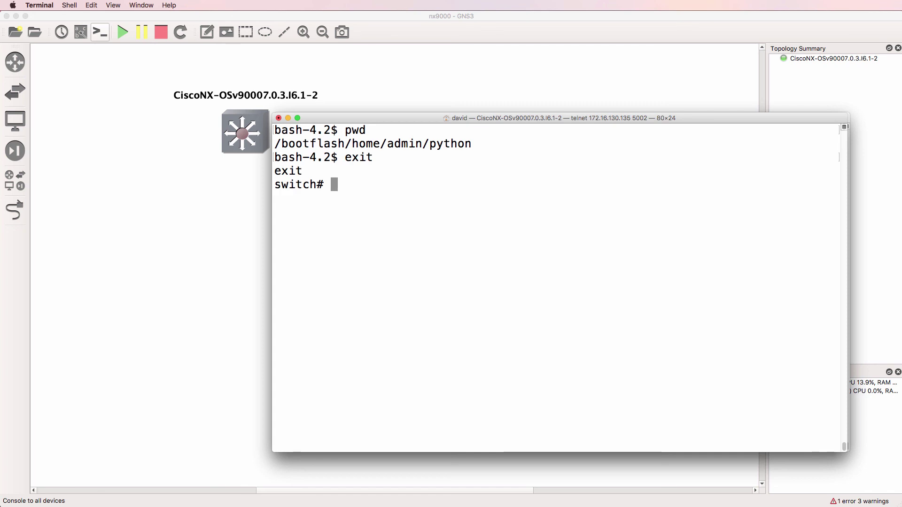
{"action": "type", "text": "sh ip itn rb"}
{"action": "key", "text": "BackSpace"}
{"action": "key", "text": "BackSpace"}
{"action": "key", "text": "BackSpace"}
{"action": "key", "text": "BackSpace"}
{"action": "key", "text": "BackSpace"}
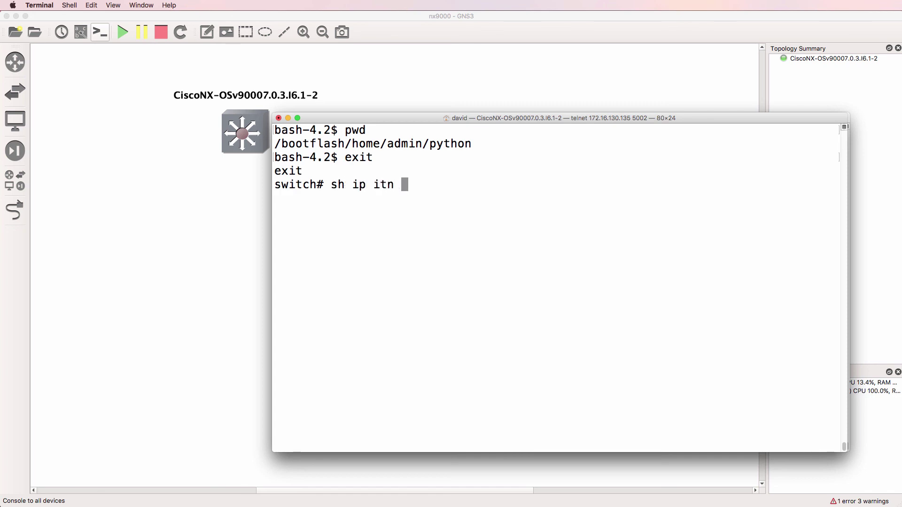
{"action": "type", "text": "nt brief"}
{"action": "key", "text": "Return"}
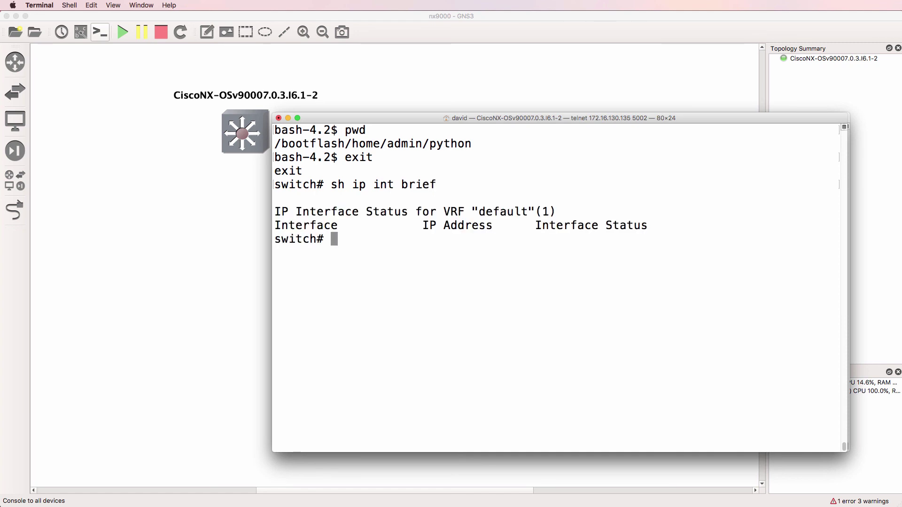
List all available show ip subcommands with sh ip ?, paging to the end
{"action": "type", "text": "sh ip"}
{"action": "key", "text": "Return"}
{"action": "key", "text": "Up"}
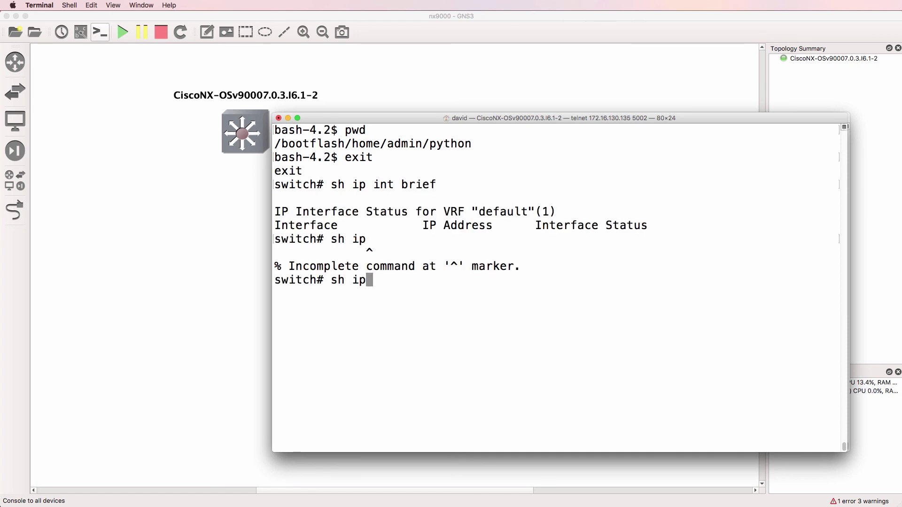
{"action": "type", "text": "?"}
{"action": "key", "text": "space"}
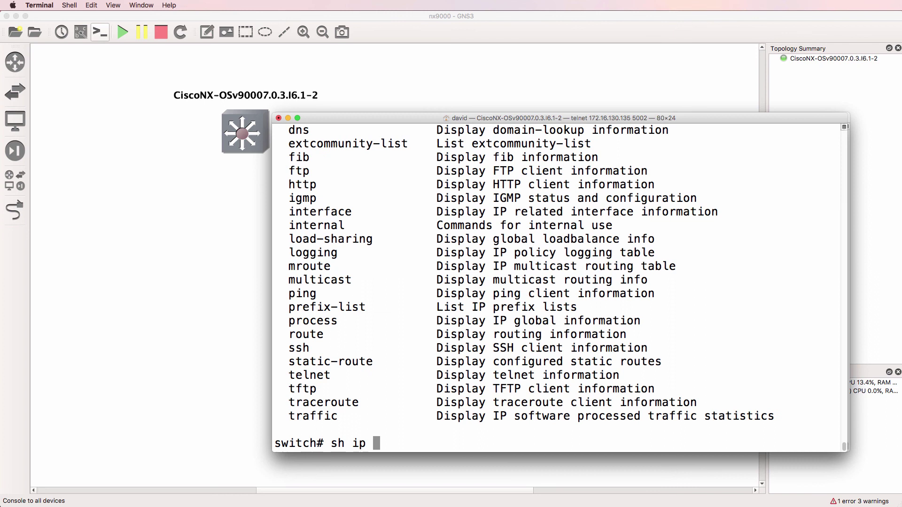